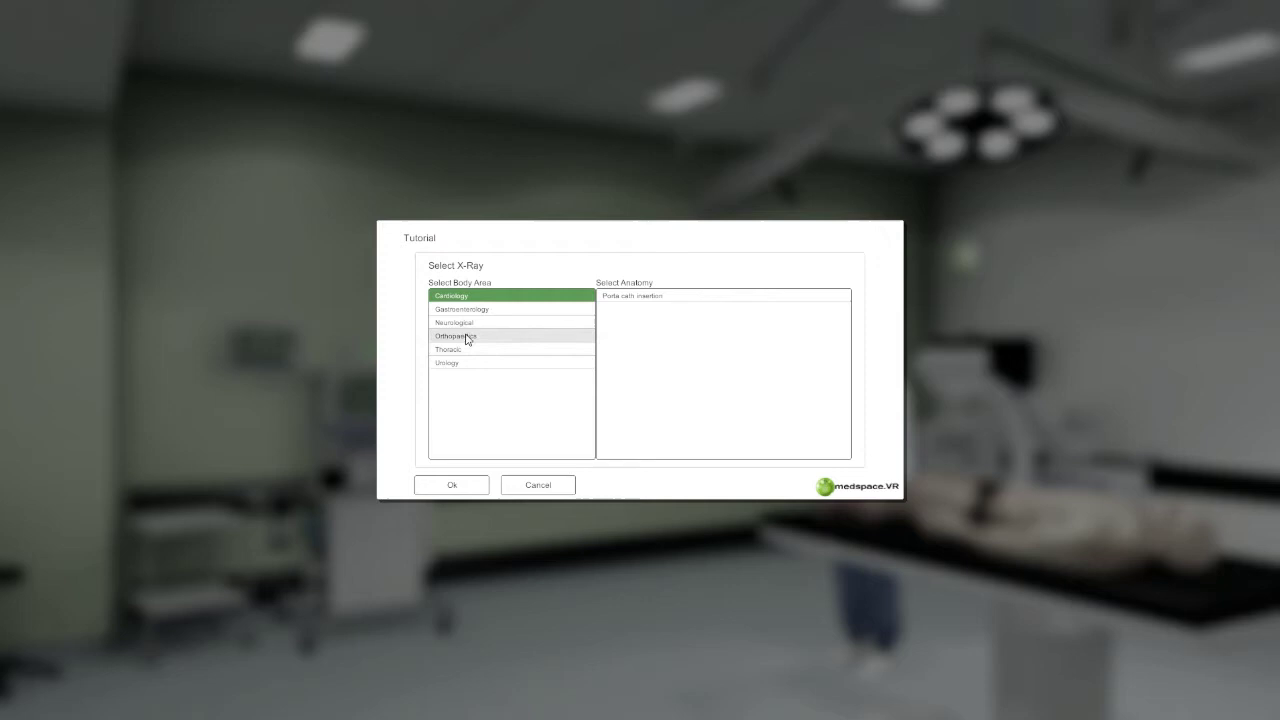
- Choose the Orthopaedics body area and confirm the Rt Hip Pinning AP scenario
click(467, 337)
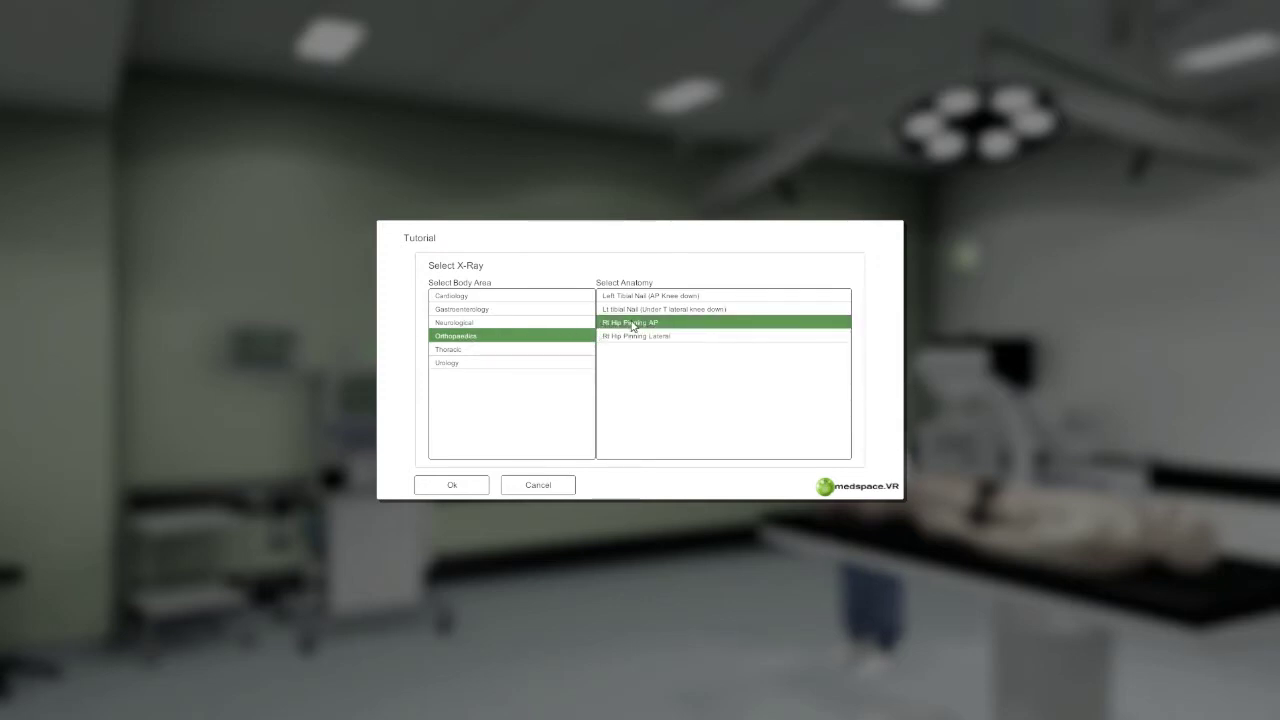
click(459, 489)
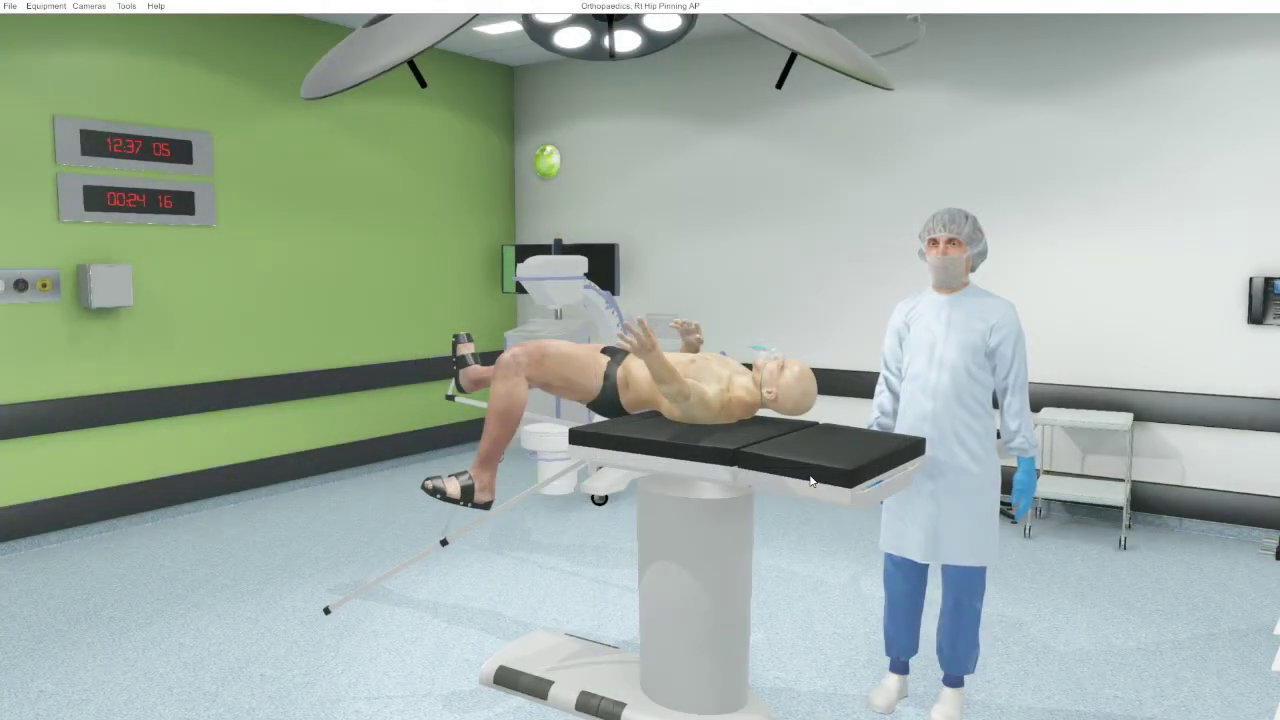
drag(811, 481, 320, 499)
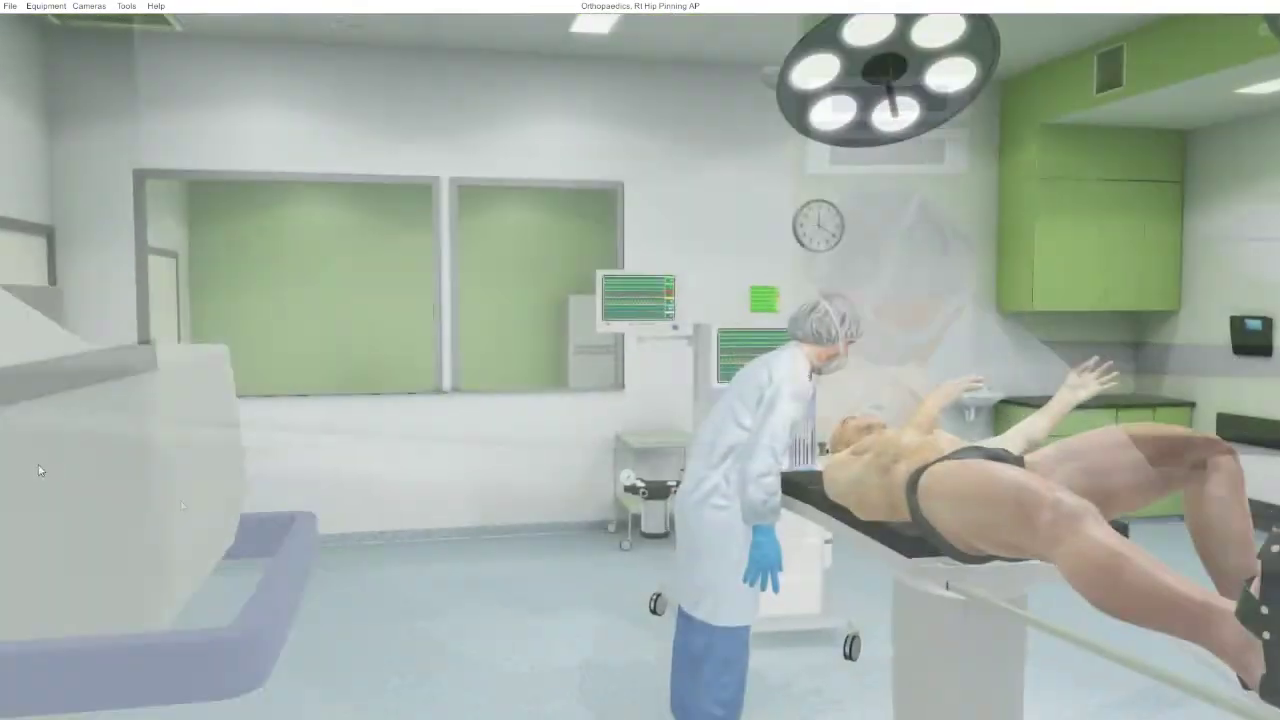
drag(37, 463, 1278, 493)
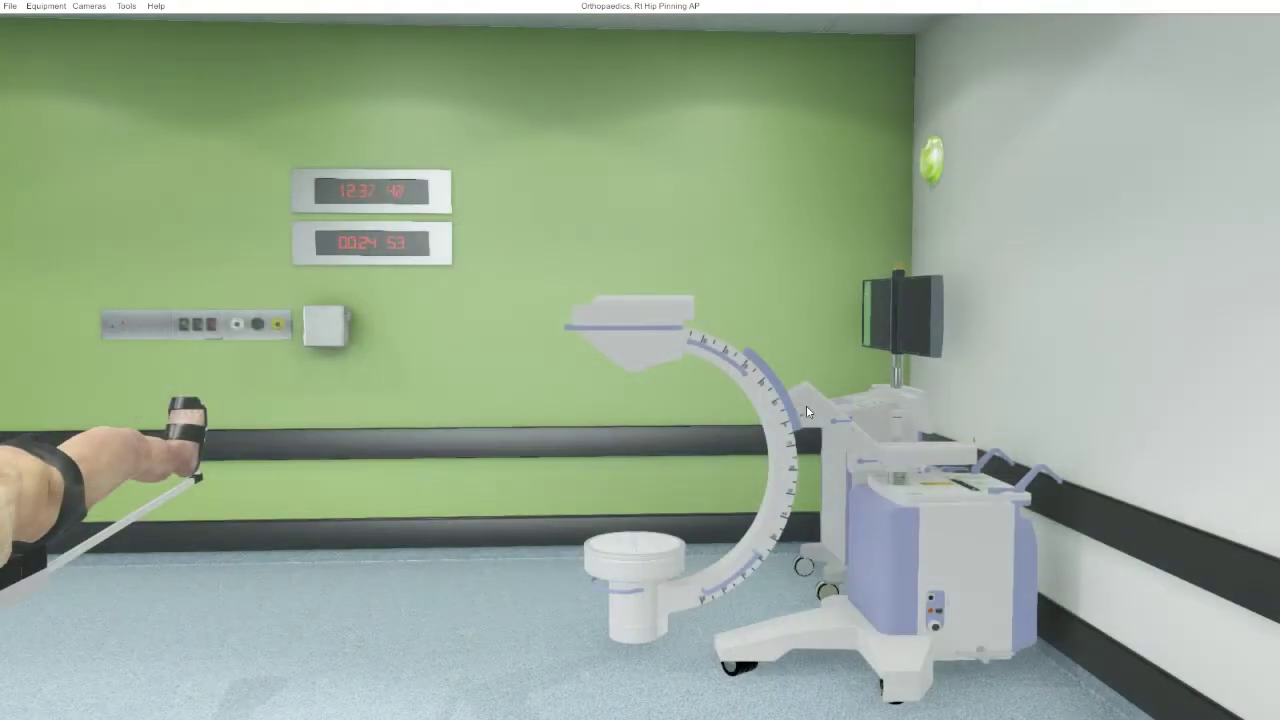
click(806, 407)
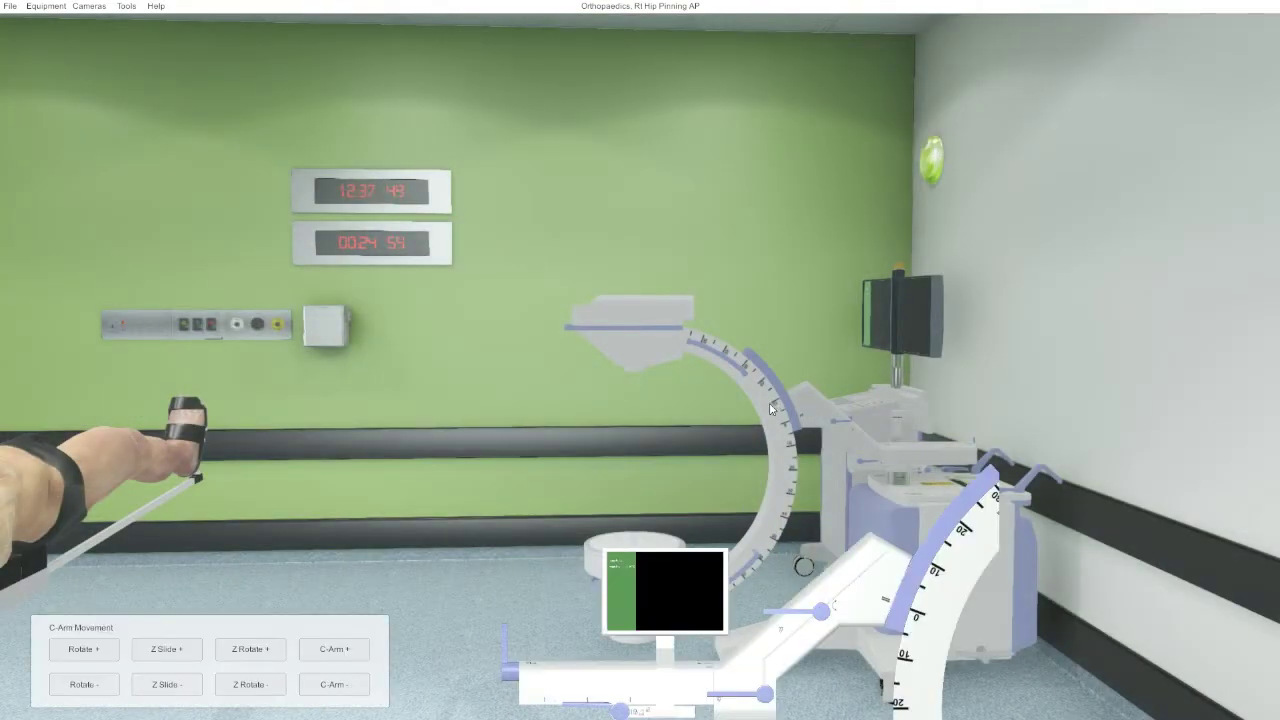
click(46, 6)
click(45, 41)
click(674, 285)
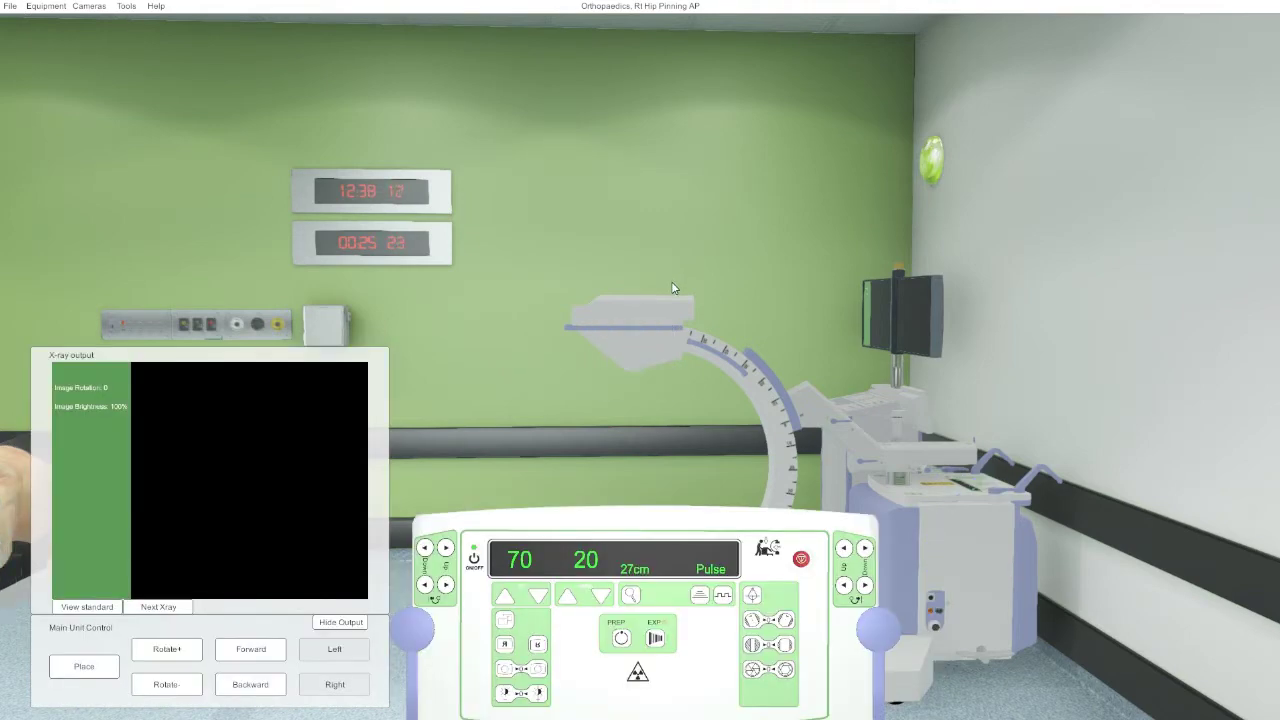
click(674, 288)
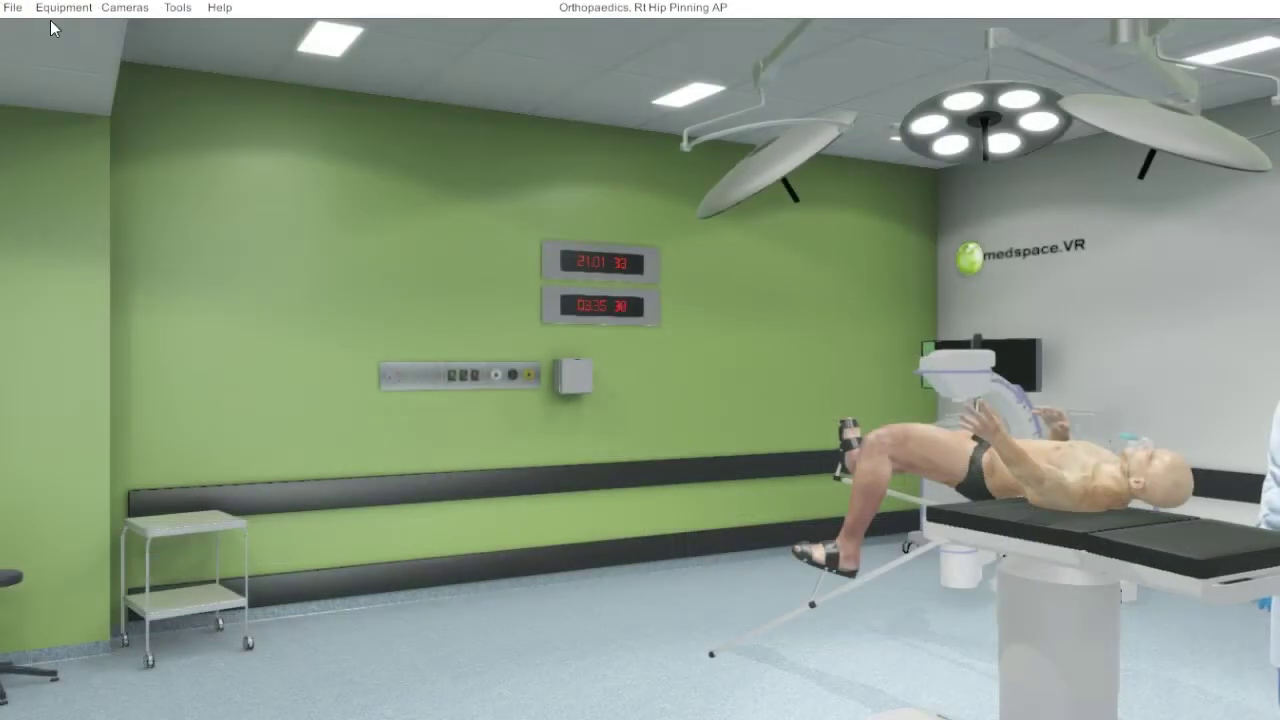
- Put the C-arm base unit into placement mode from Equipment > Basic
click(60, 9)
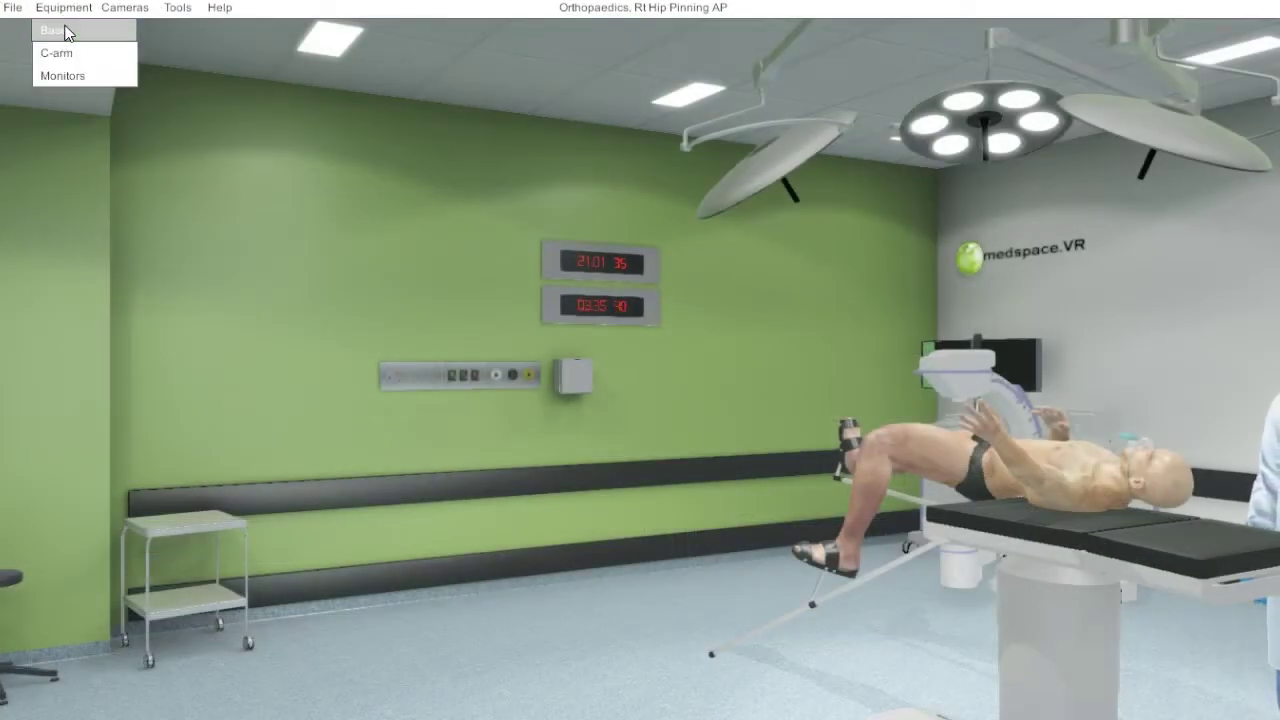
click(66, 31)
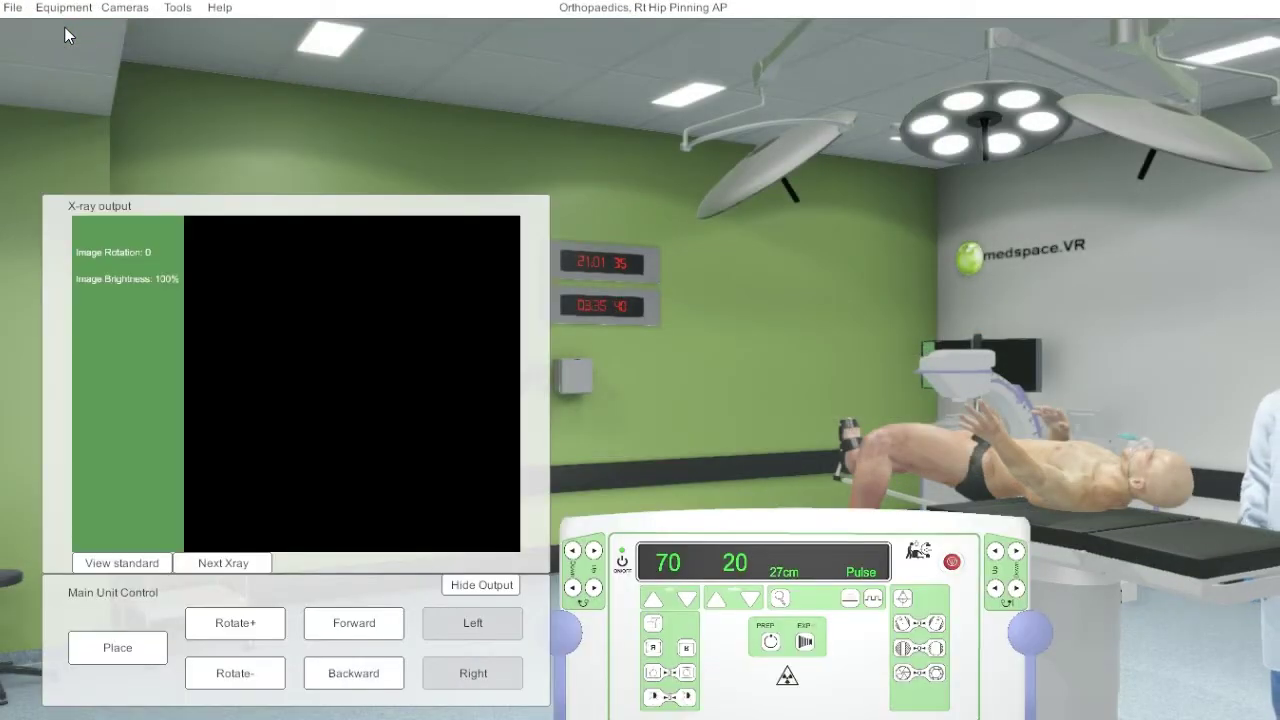
click(139, 654)
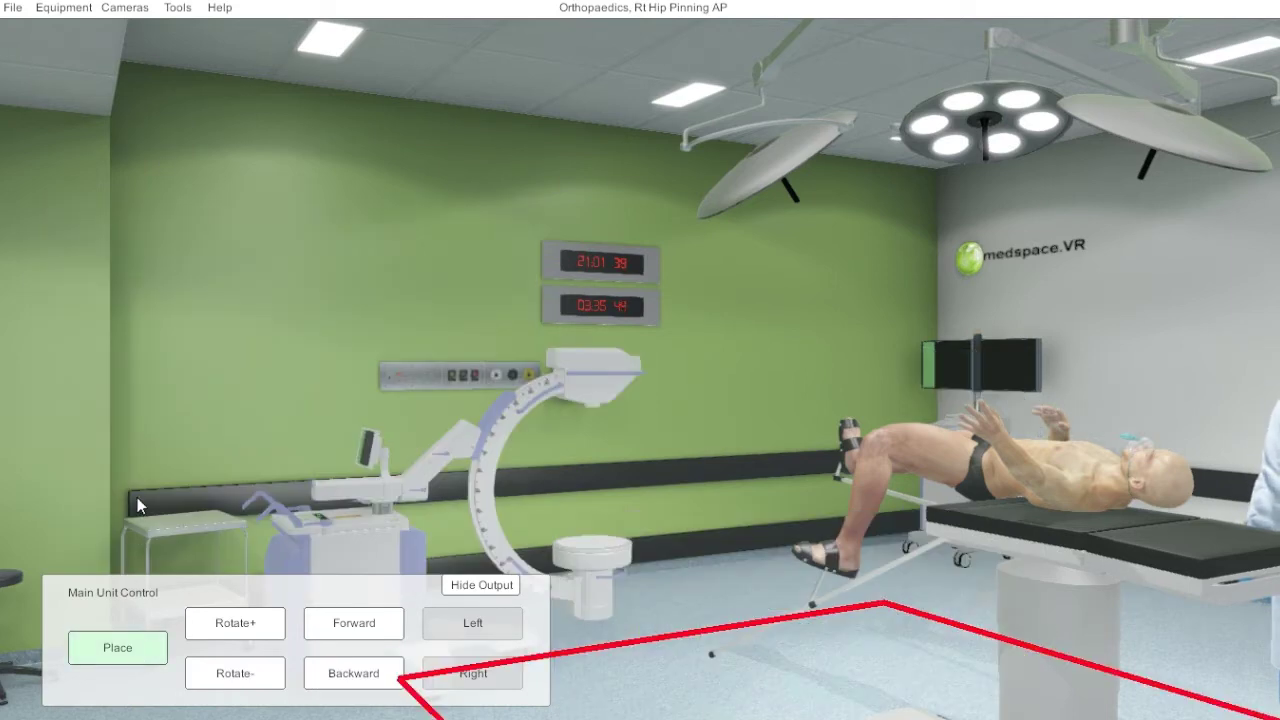
- Switch to the Top camera to see the placement outline from overhead
click(177, 7)
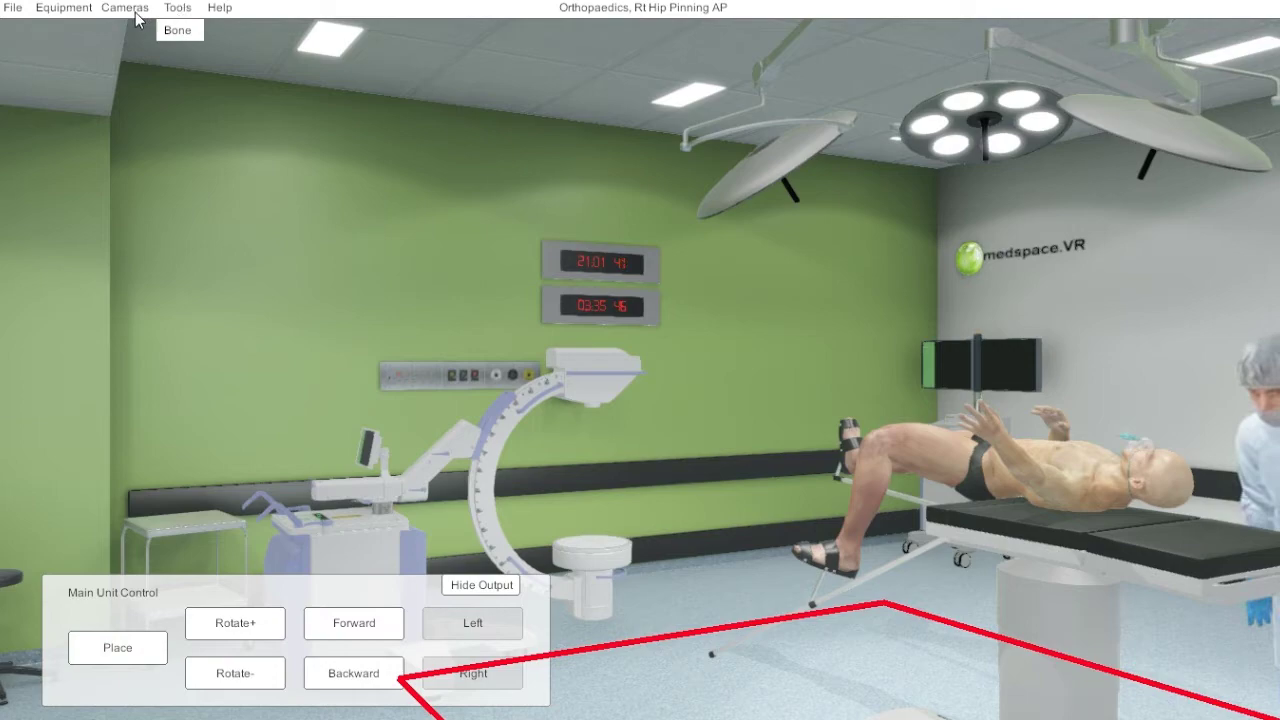
click(131, 9)
click(113, 76)
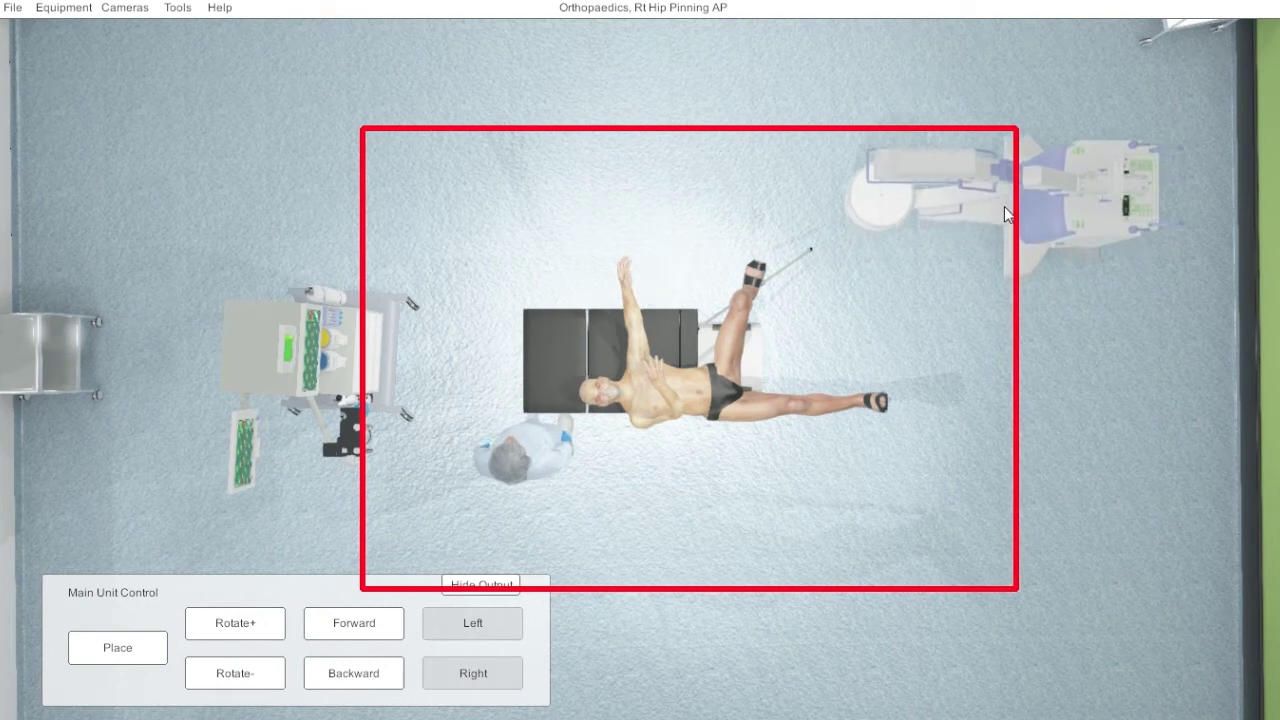
- Drop the C-arm at its outlined spot and place the monitor stand beyond the table
click(1006, 214)
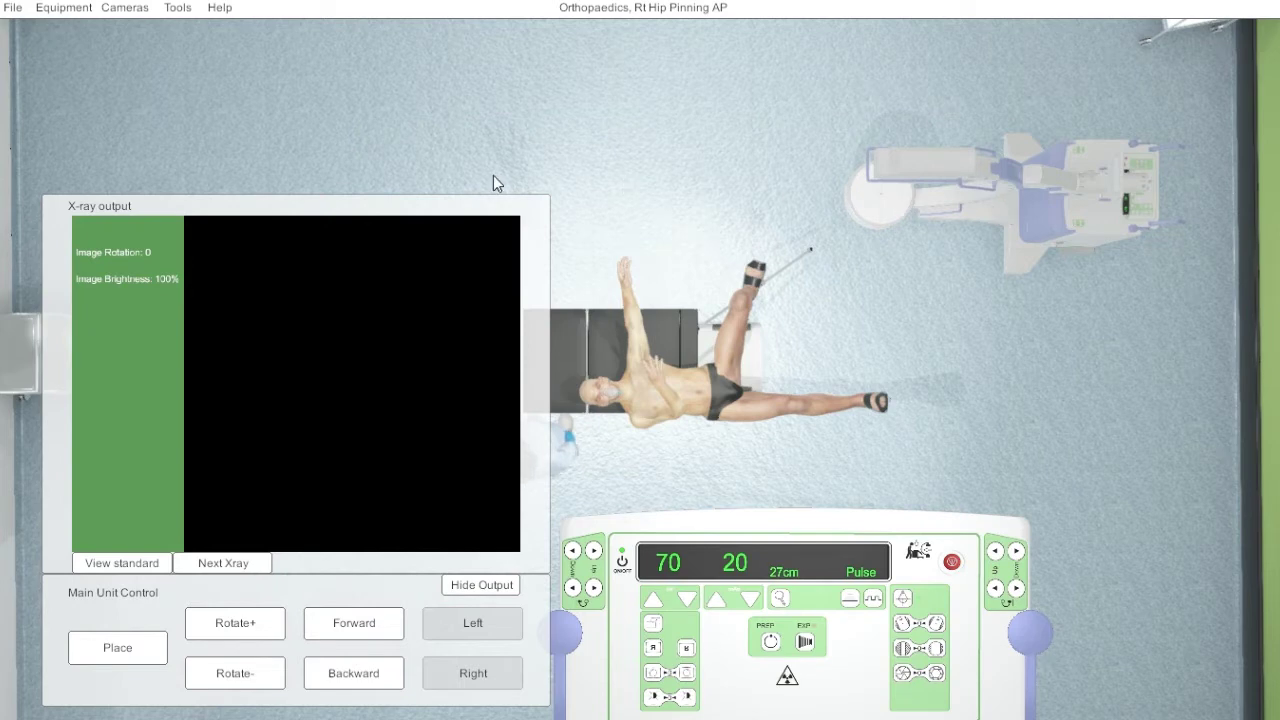
click(71, 9)
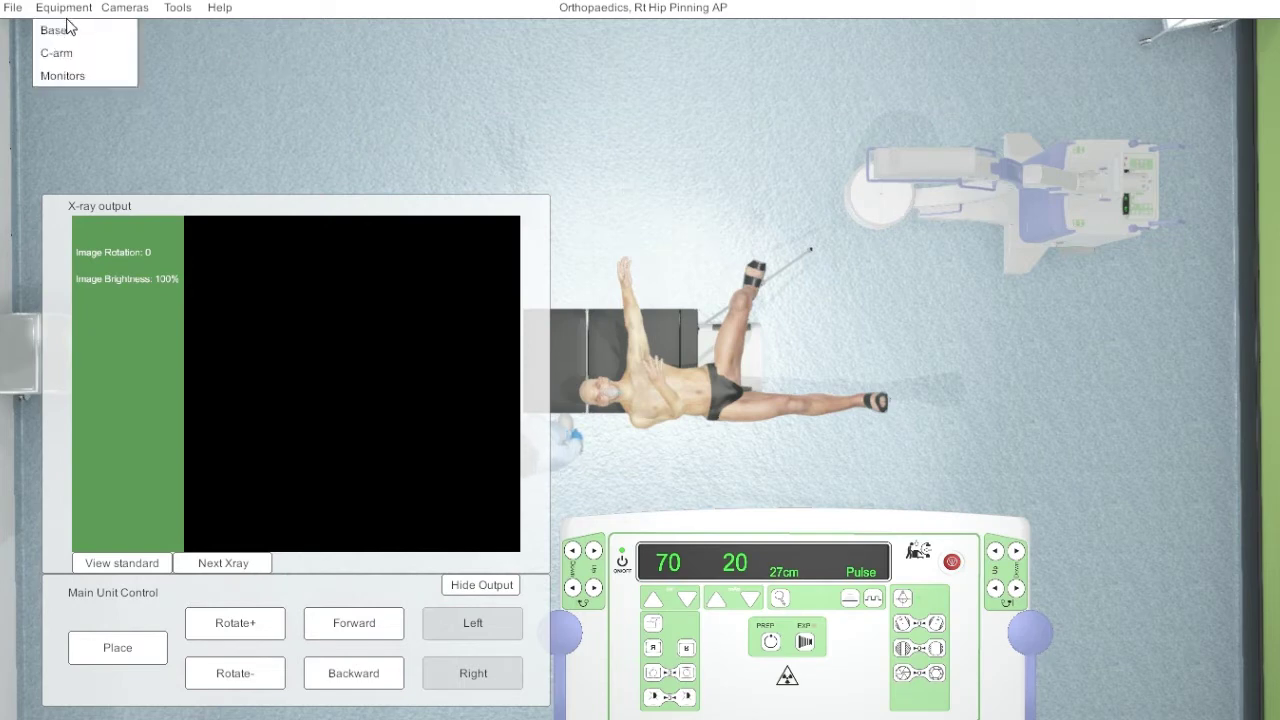
click(60, 73)
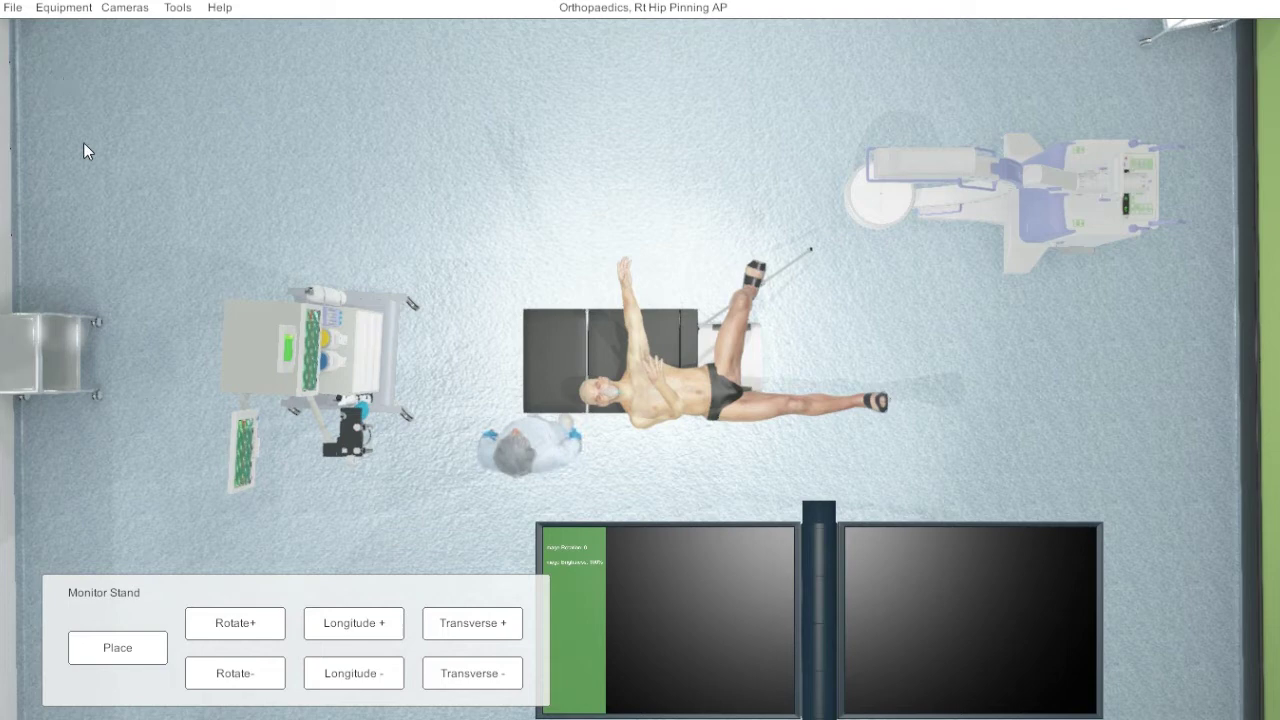
click(110, 650)
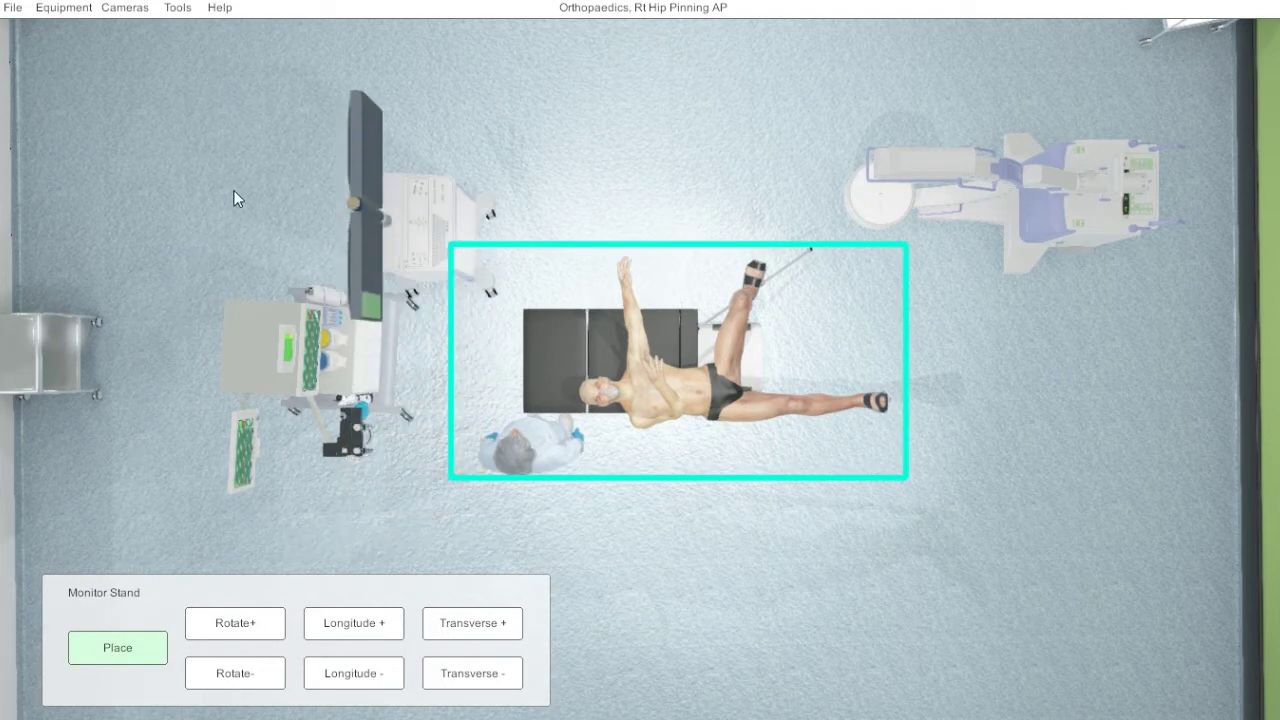
click(602, 112)
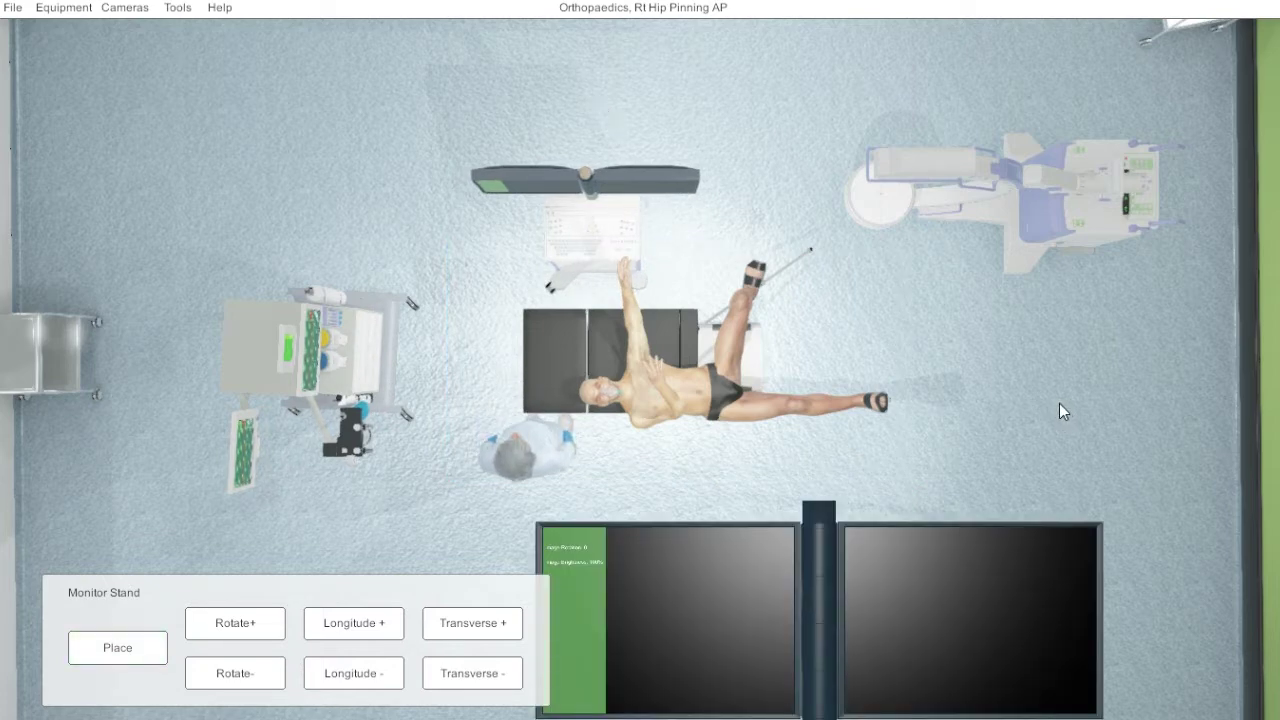
- Return to the perspective room view and close the monitor stand controls
click(139, 11)
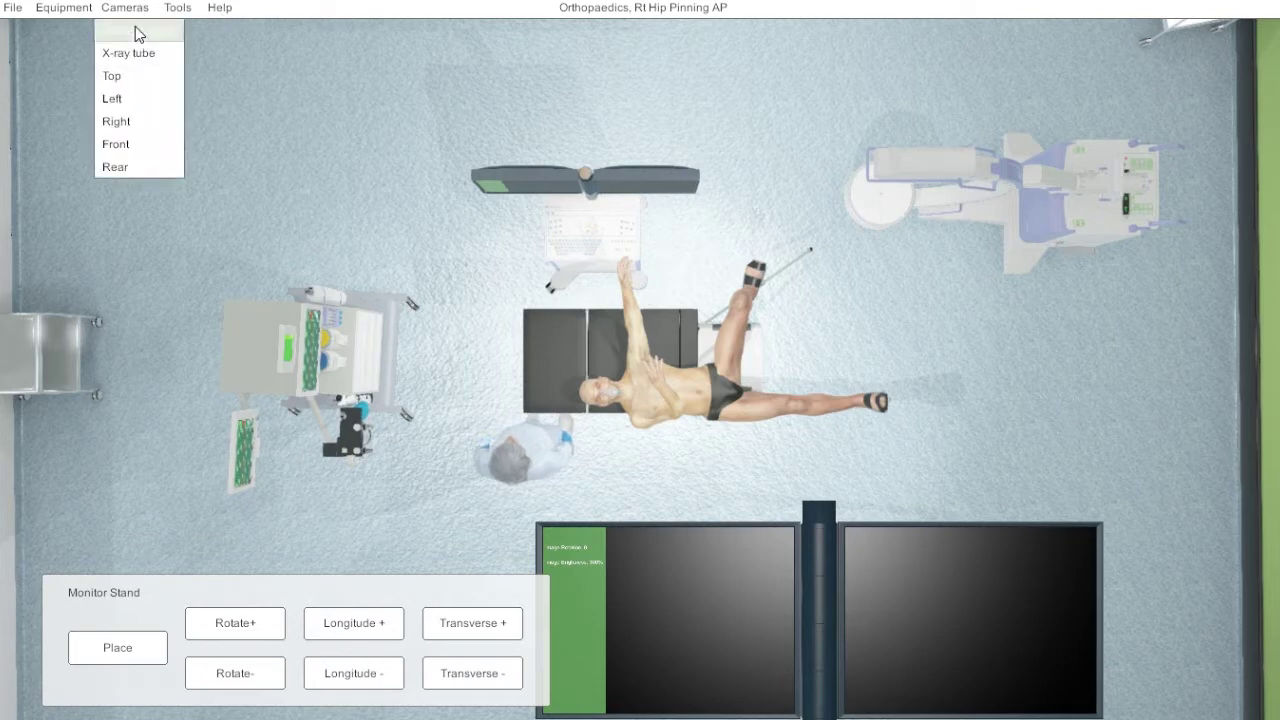
click(137, 29)
key(Escape)
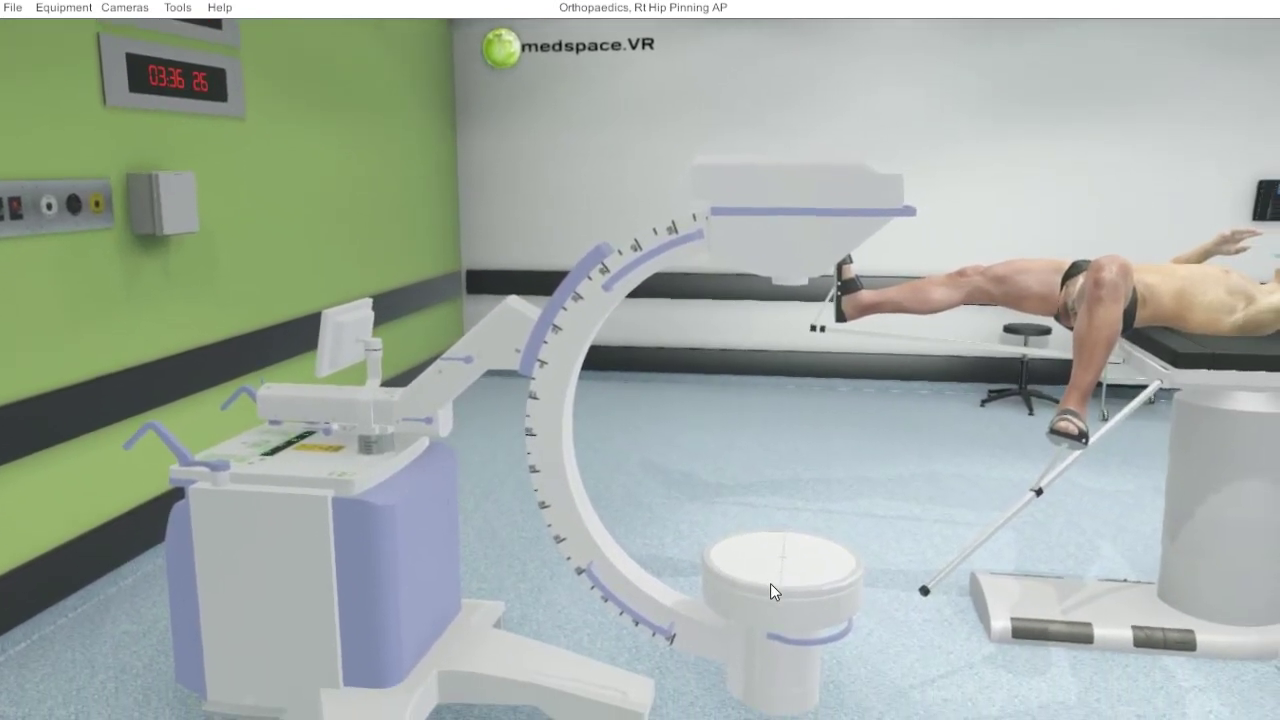
- Rotate the C-arm arc 90° about Z so the detector faces down, and show the base controls
click(505, 356)
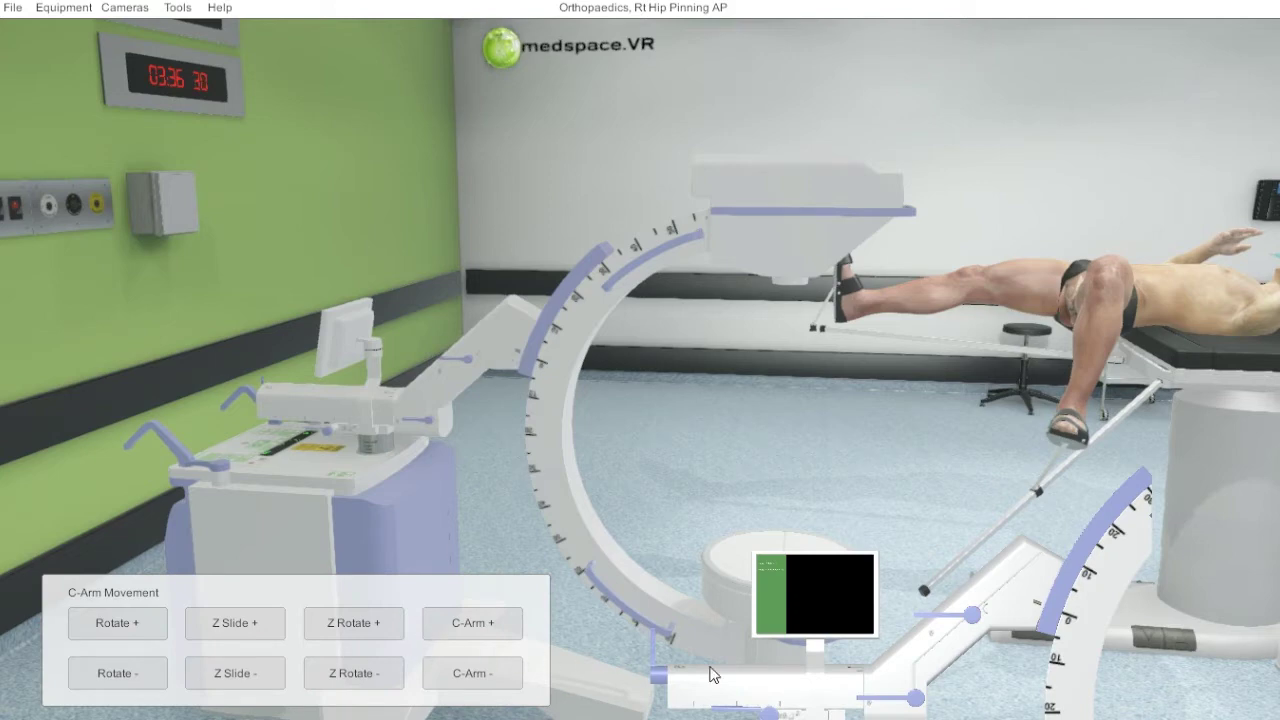
click(913, 700)
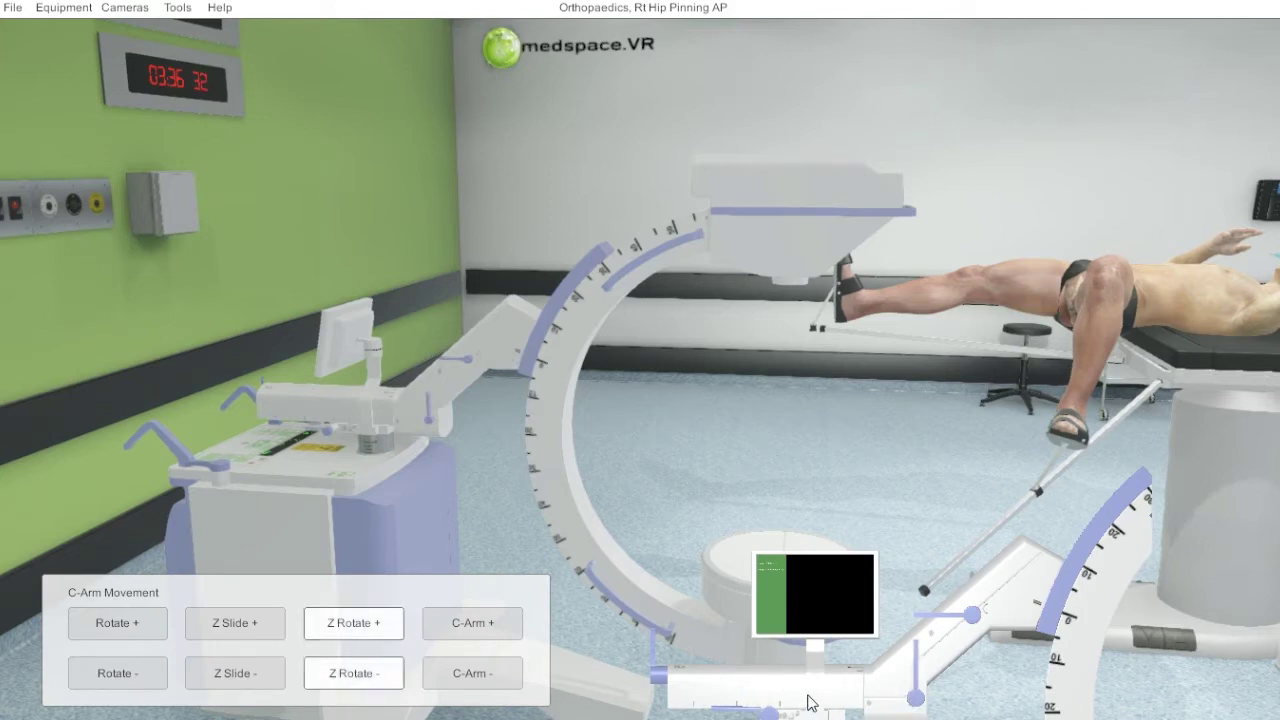
click(352, 624)
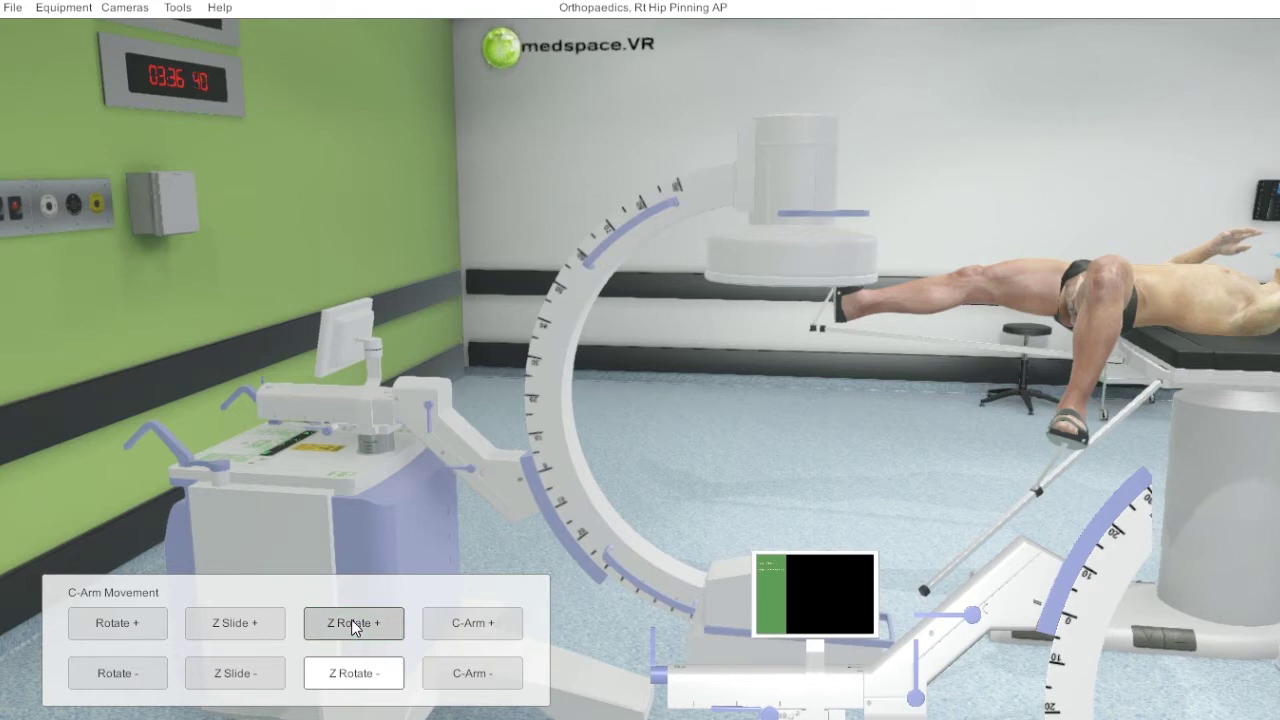
click(362, 673)
click(358, 625)
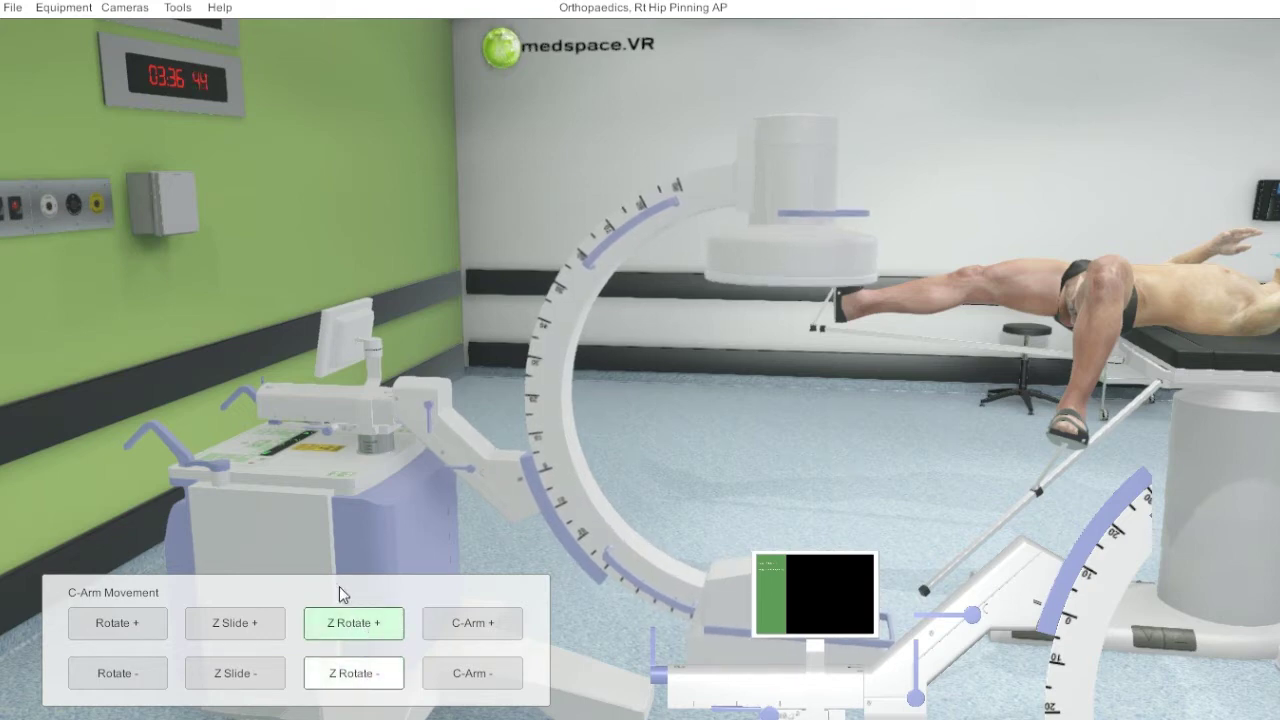
click(311, 516)
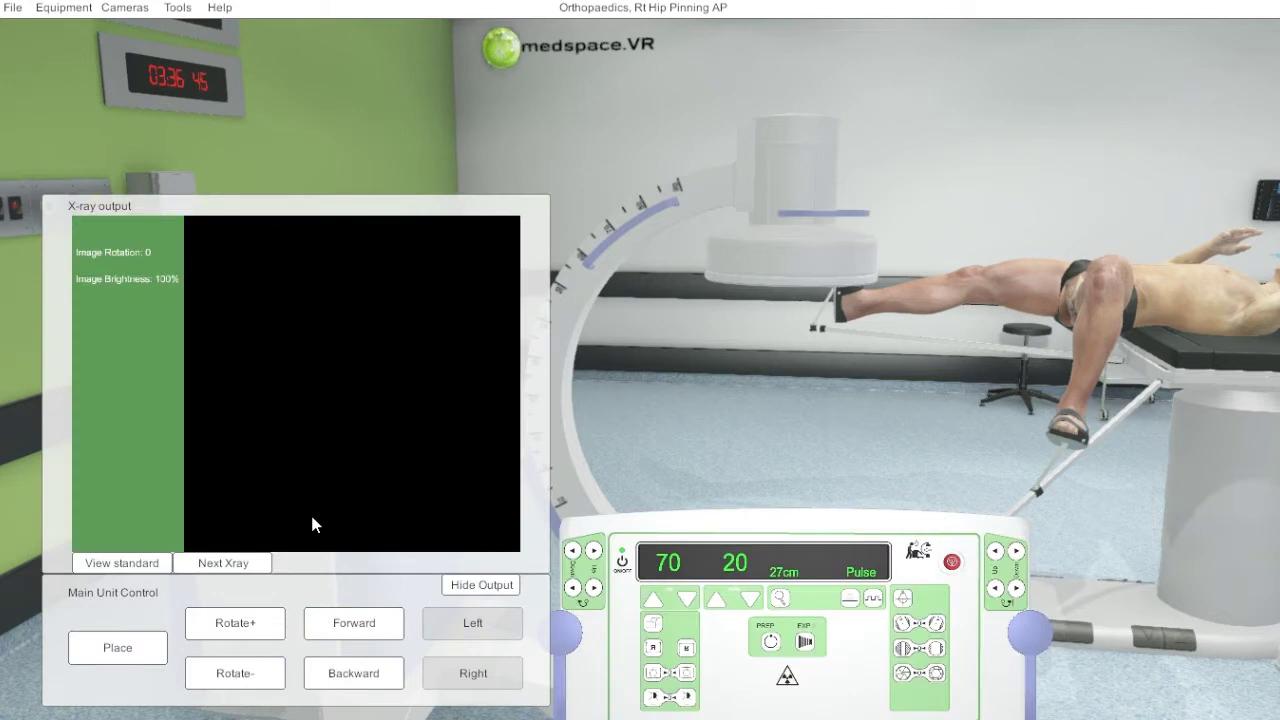
- Drive the C-arm base forward until its arc reaches around the patient's hips
click(252, 624)
drag(253, 628, 253, 627)
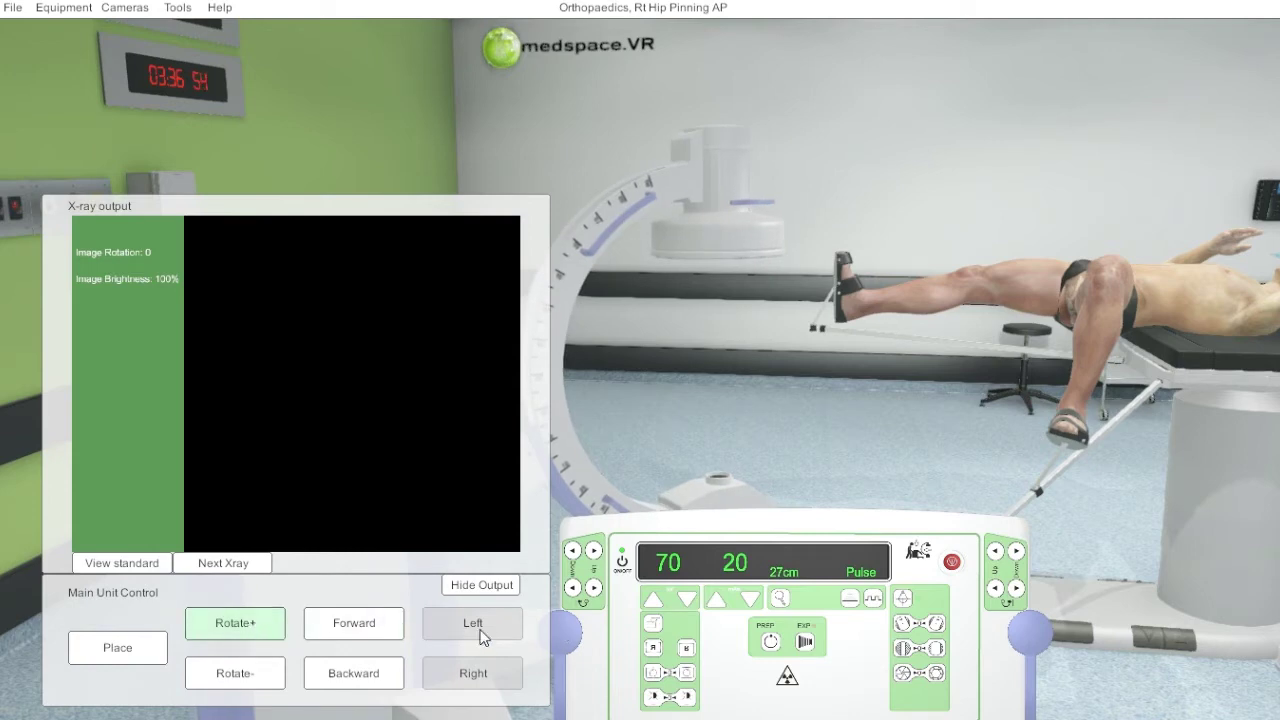
drag(368, 623, 368, 621)
drag(592, 550, 592, 552)
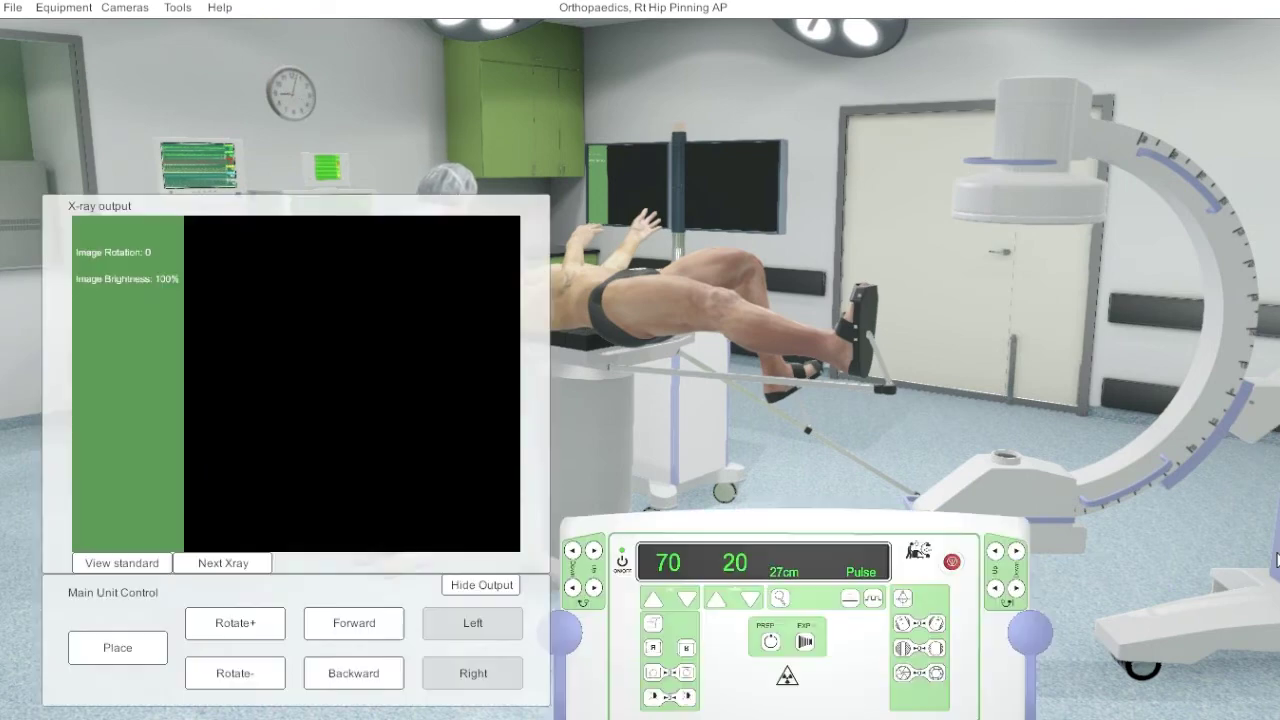
click(353, 625)
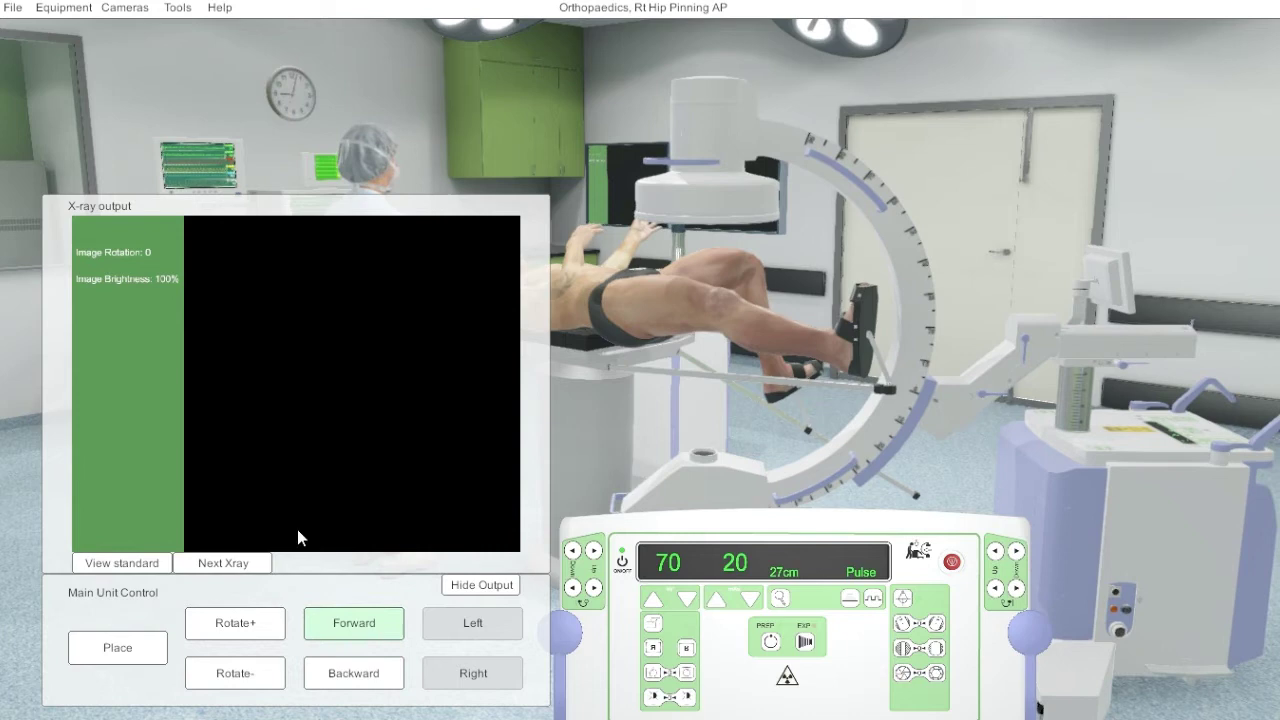
- In the Top view, move the C-arm right then forward until the detector is over the hip
click(139, 12)
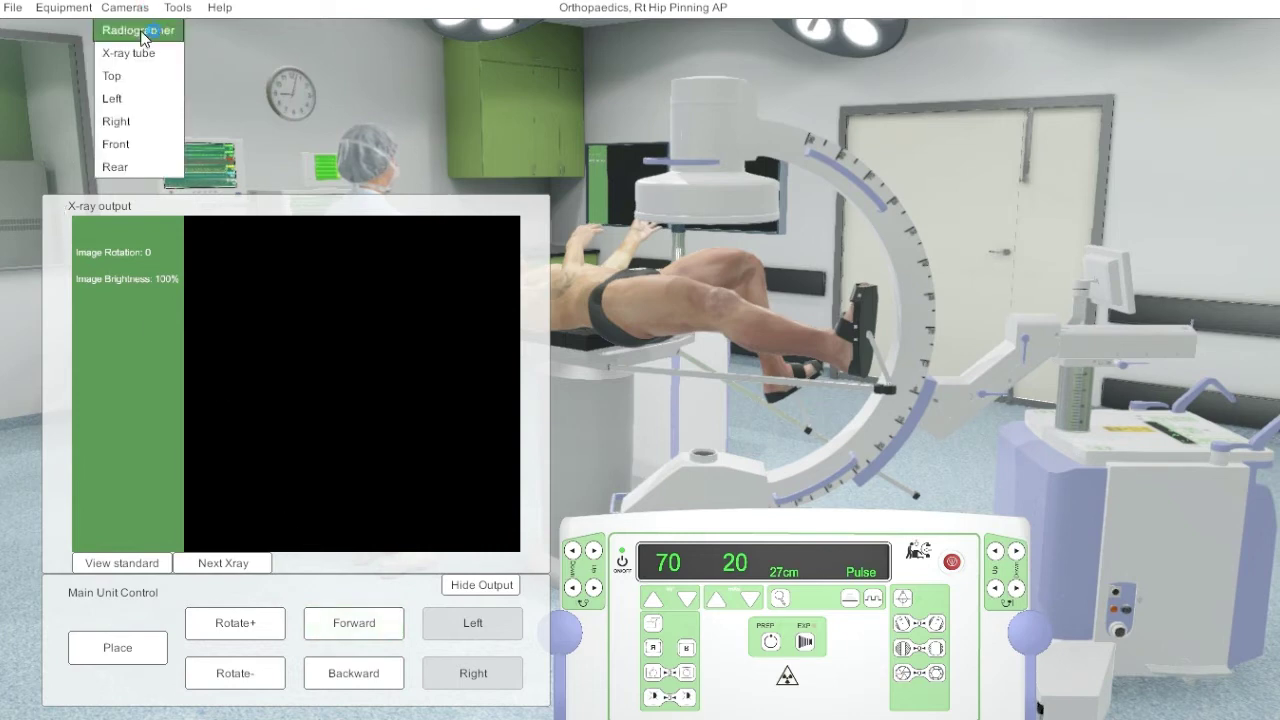
click(118, 77)
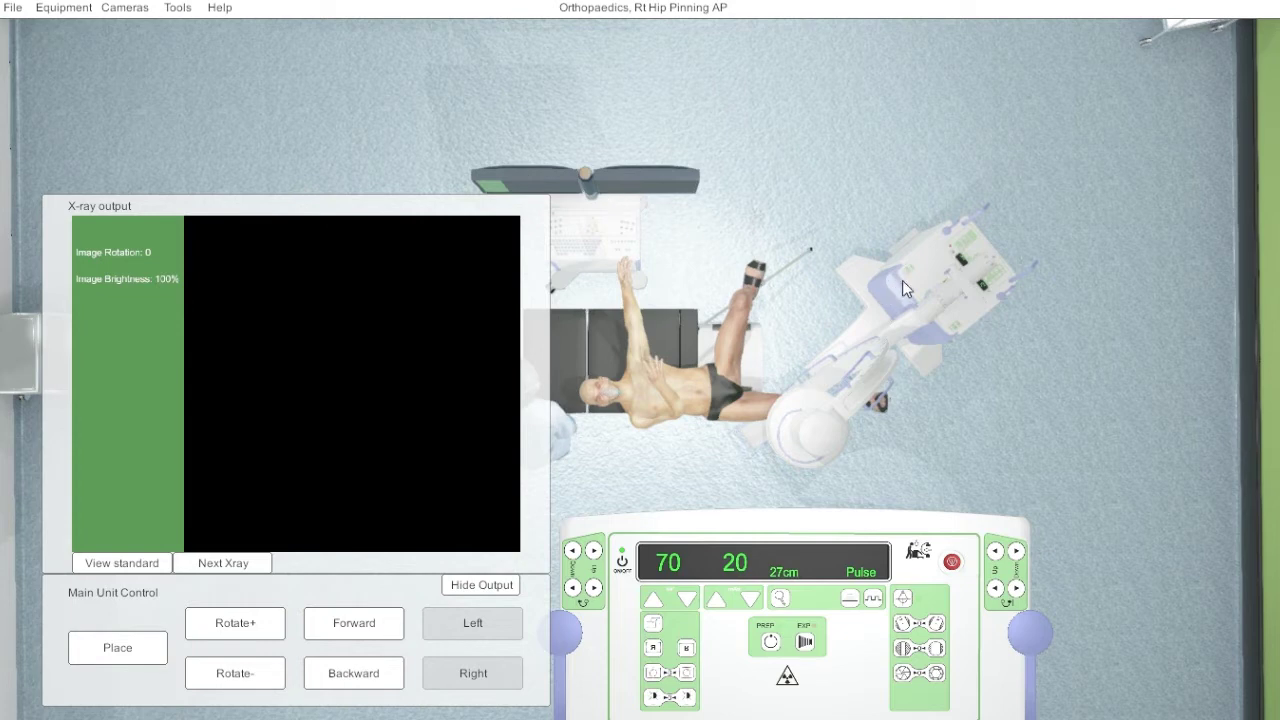
click(575, 642)
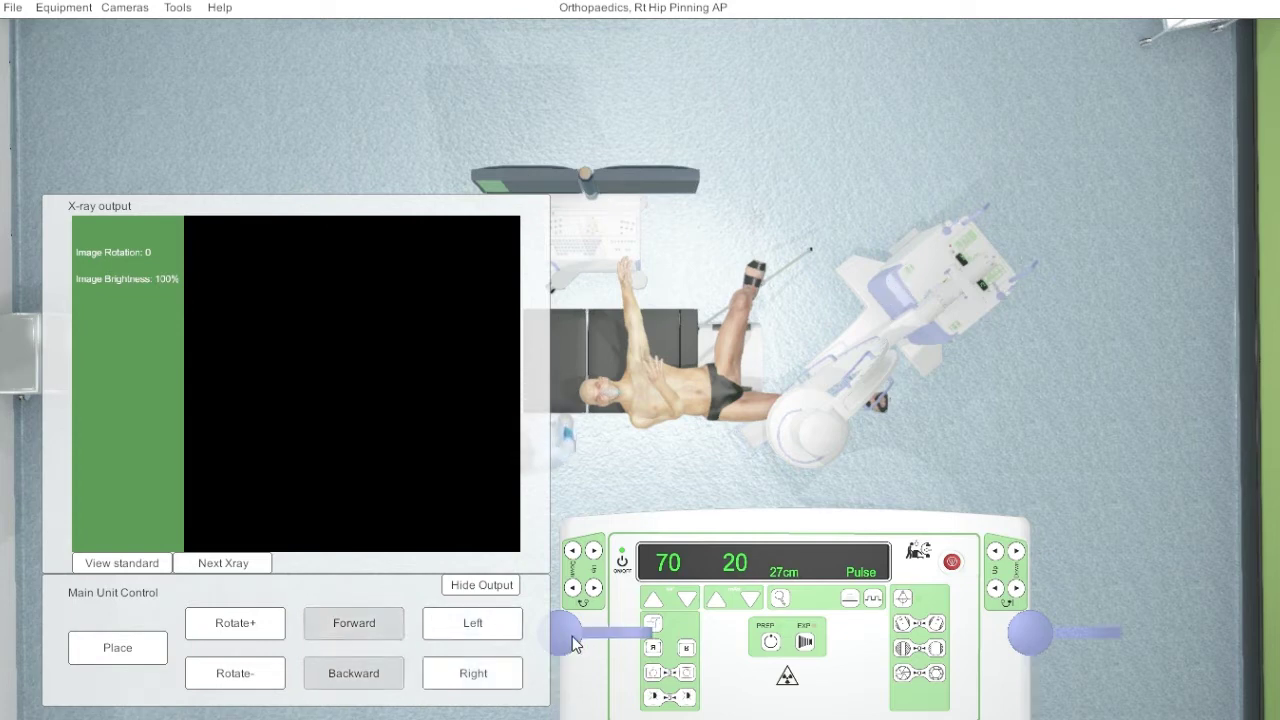
click(472, 668)
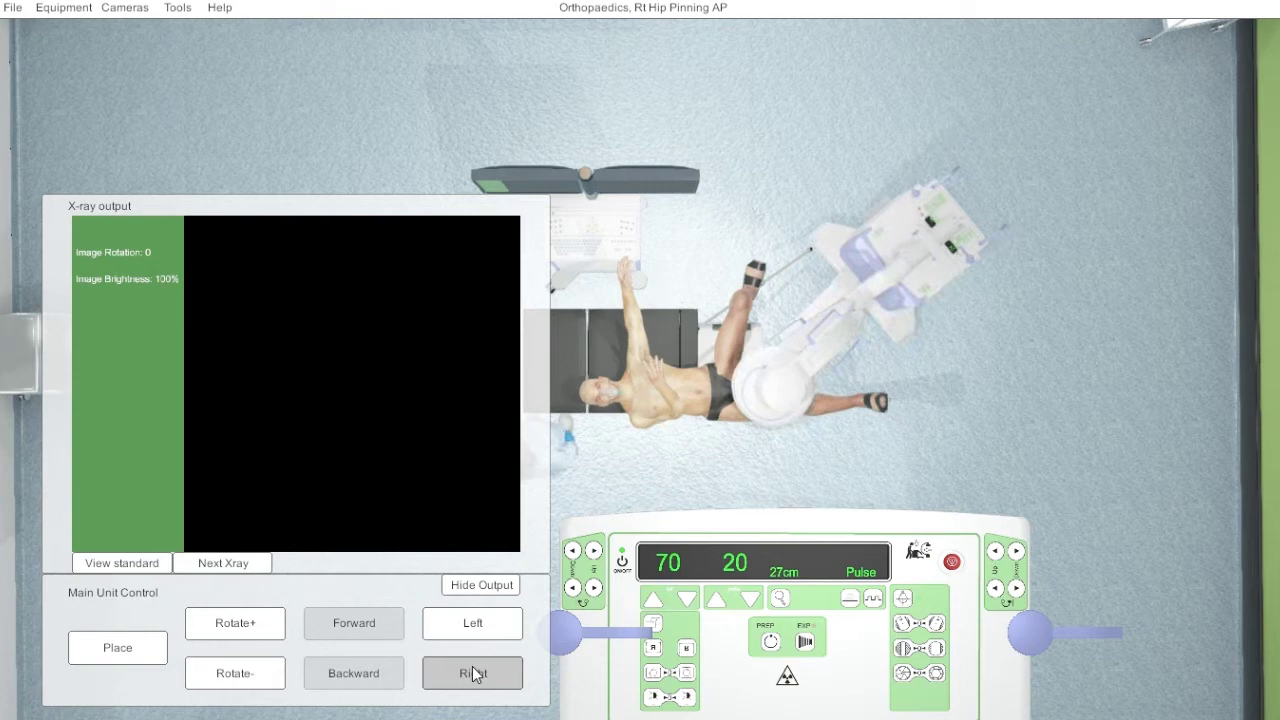
drag(476, 674, 474, 675)
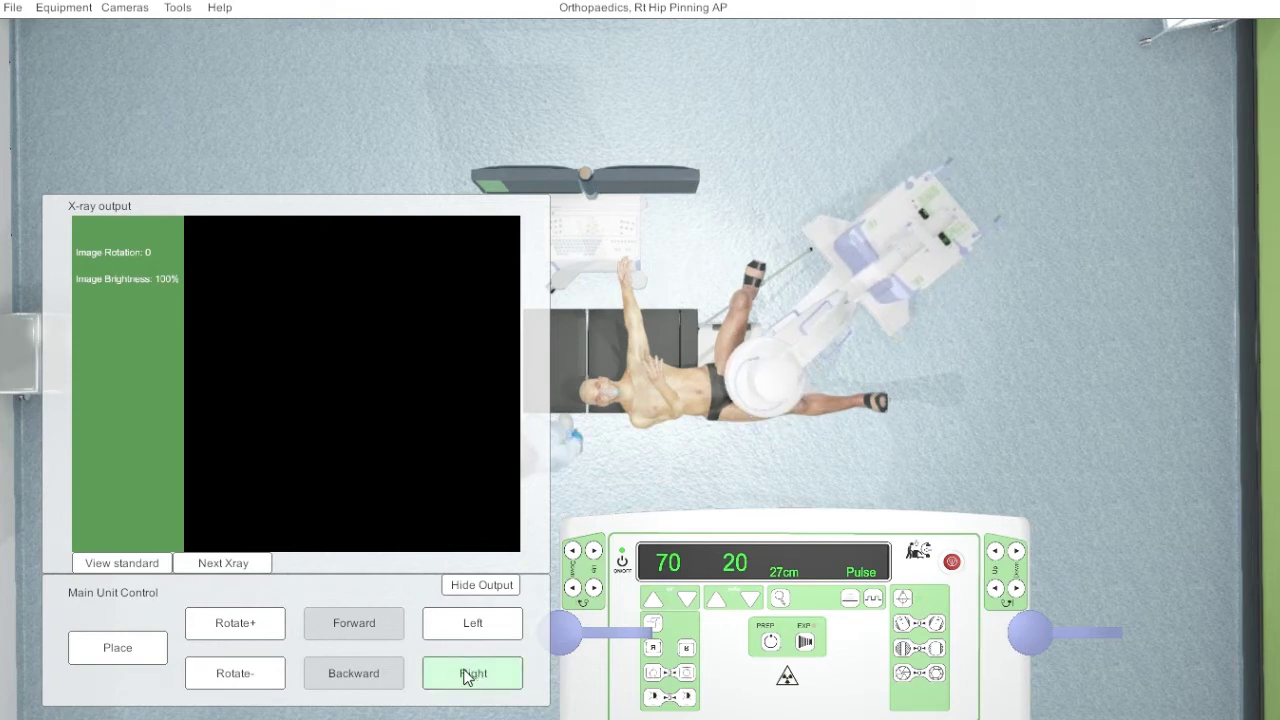
drag(366, 645, 369, 639)
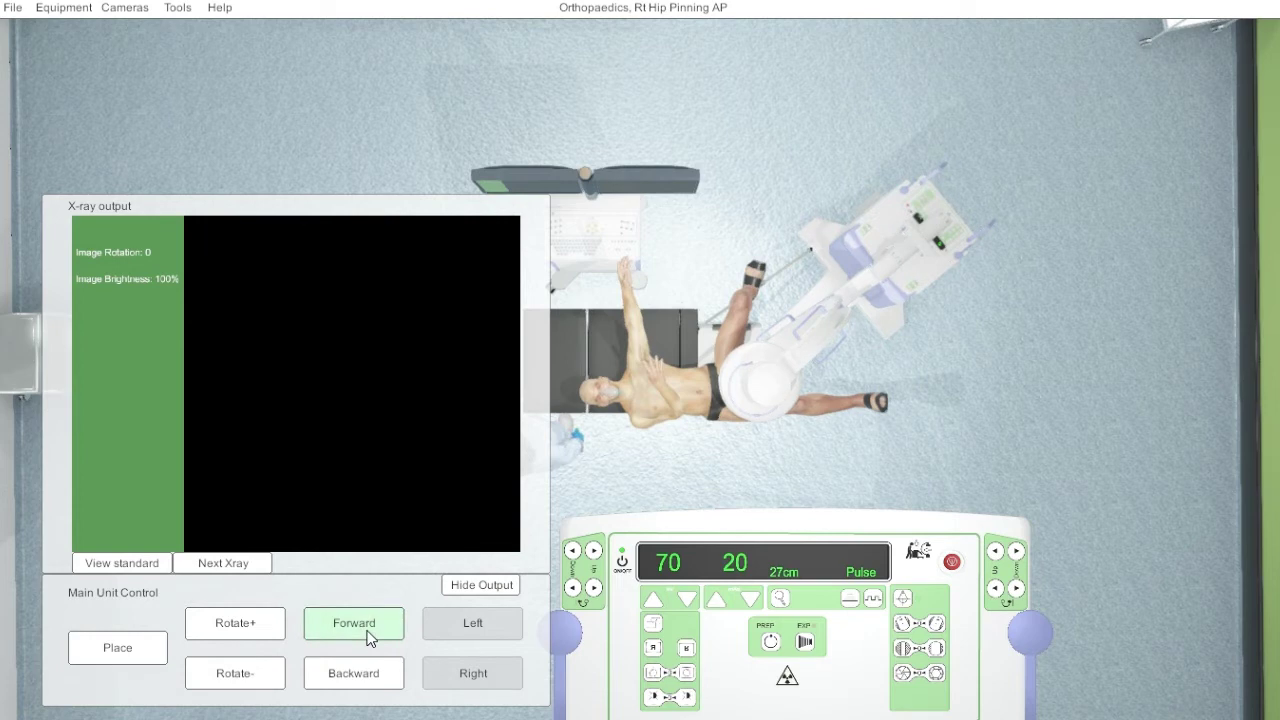
- Switch to the Radiographer camera and hide the X-ray output and control panels
click(120, 8)
click(131, 33)
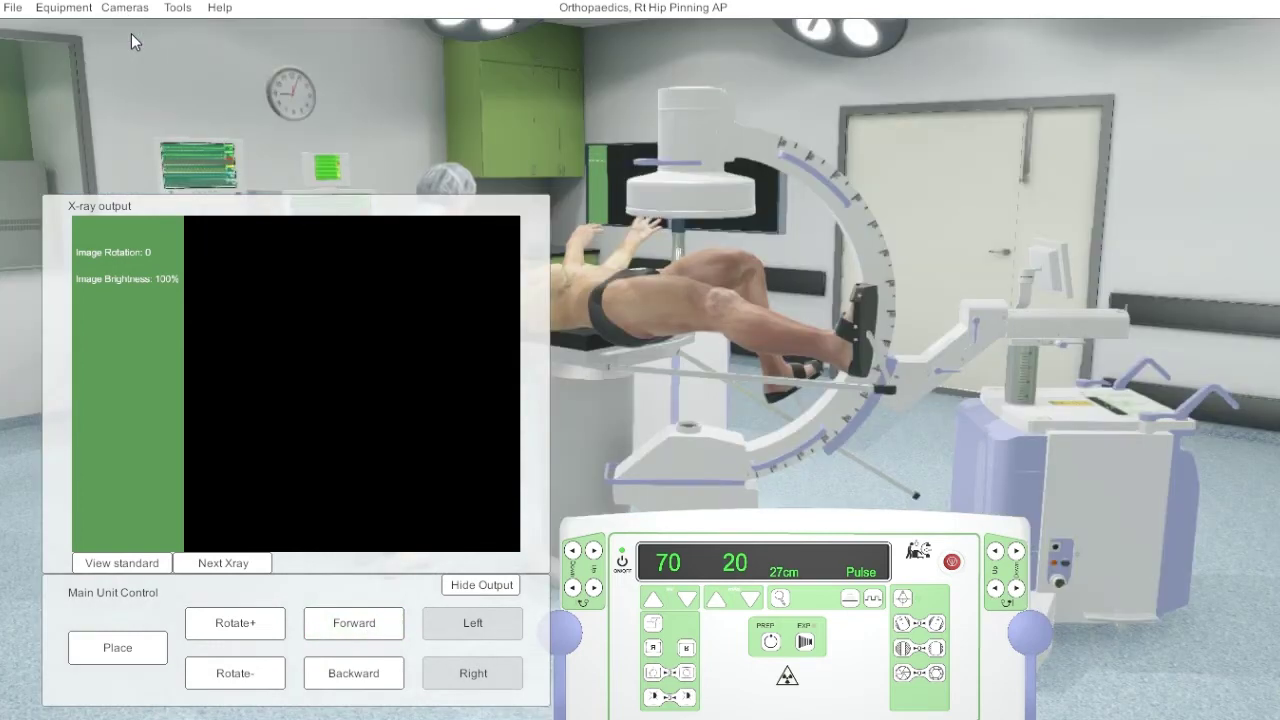
click(1165, 175)
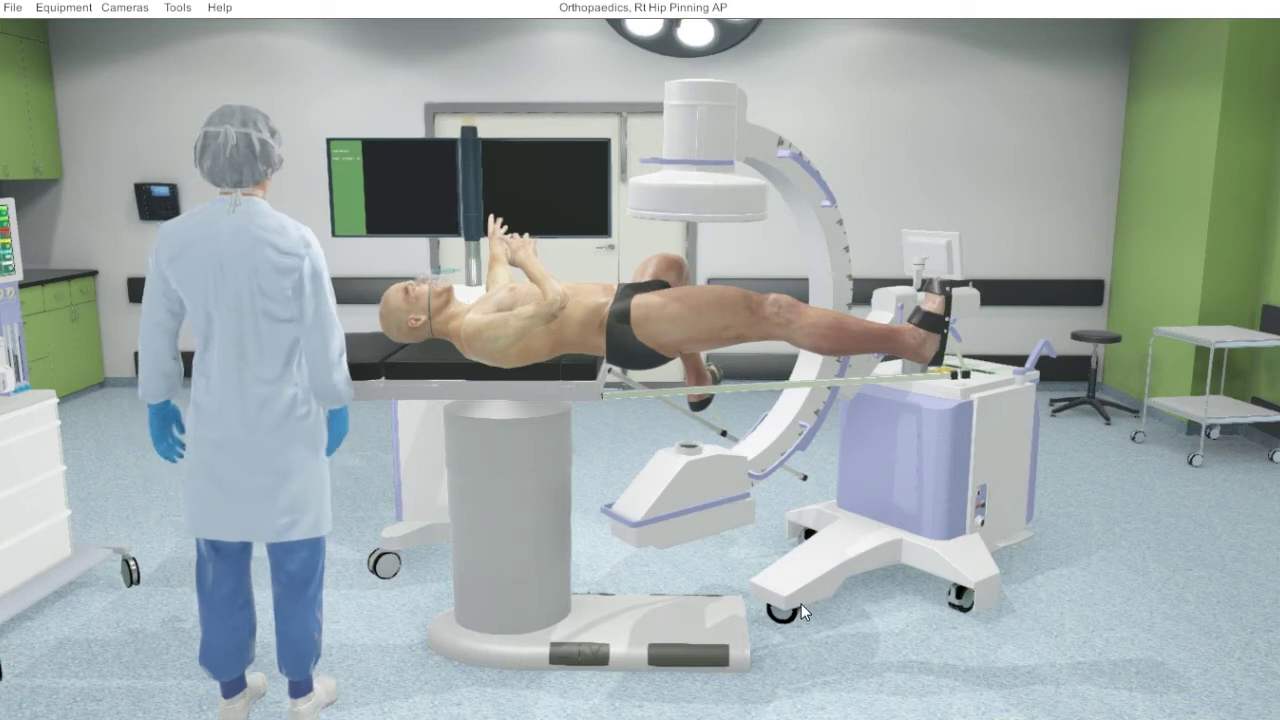
- Slide the C-arm arc with Z Slide +, then reselect the main unit reading 65 and 10
click(801, 440)
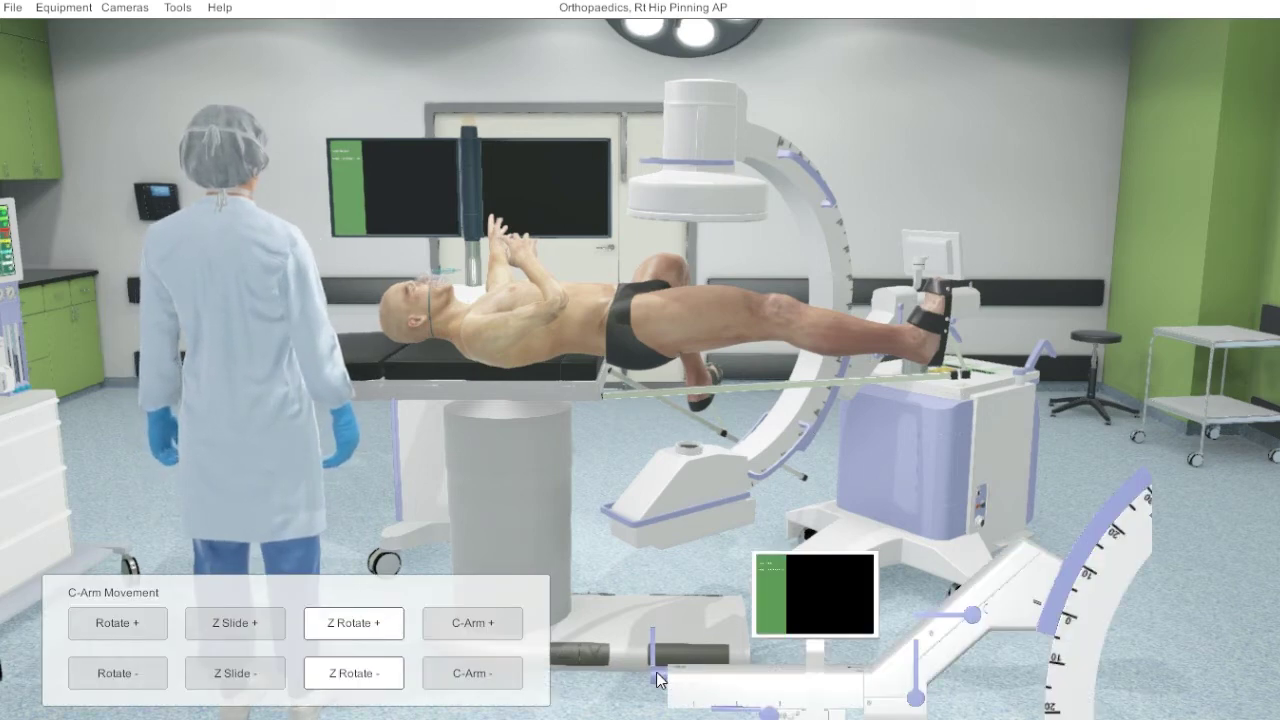
click(251, 628)
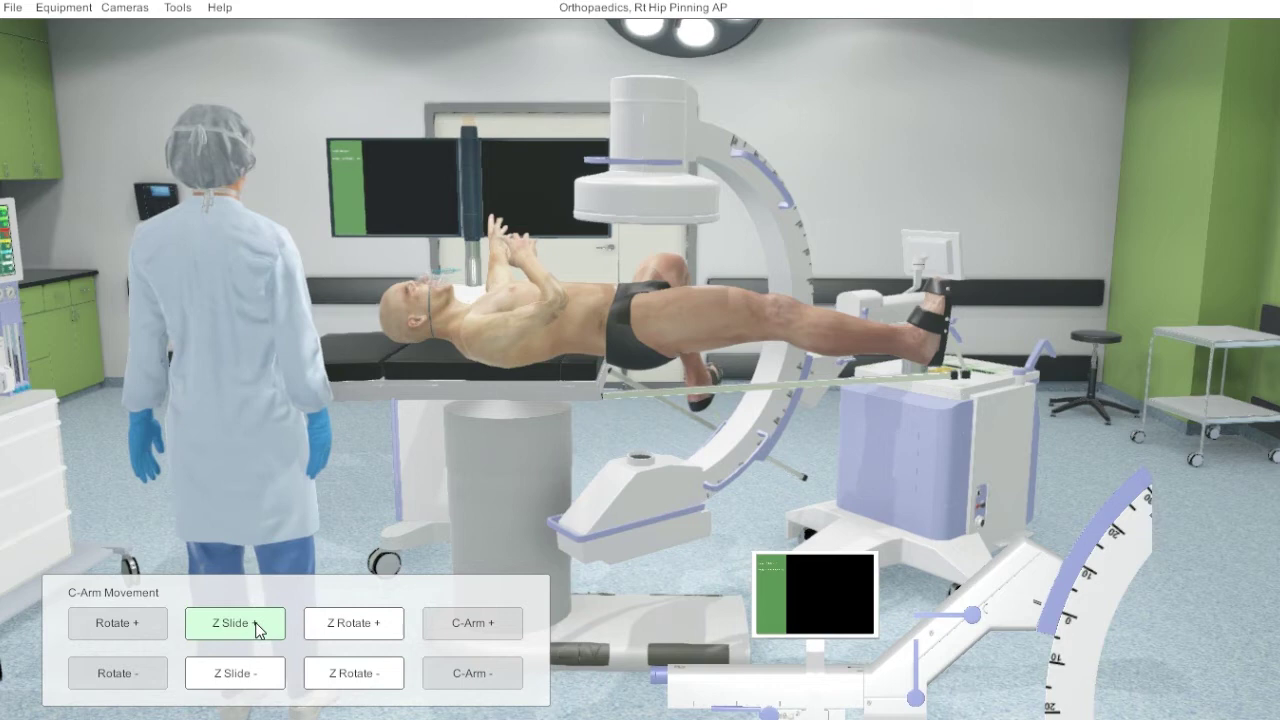
click(1012, 465)
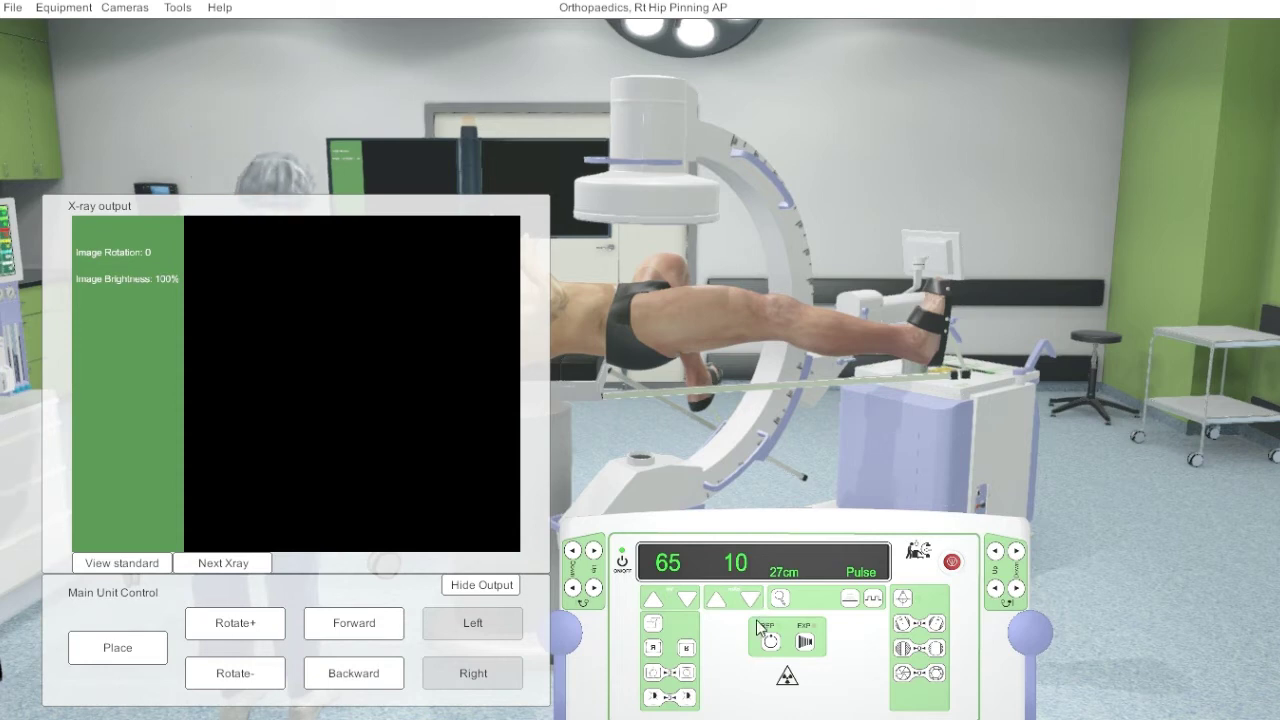
- Expose a hip X-ray, flip the image, and rotate it to -36
click(805, 642)
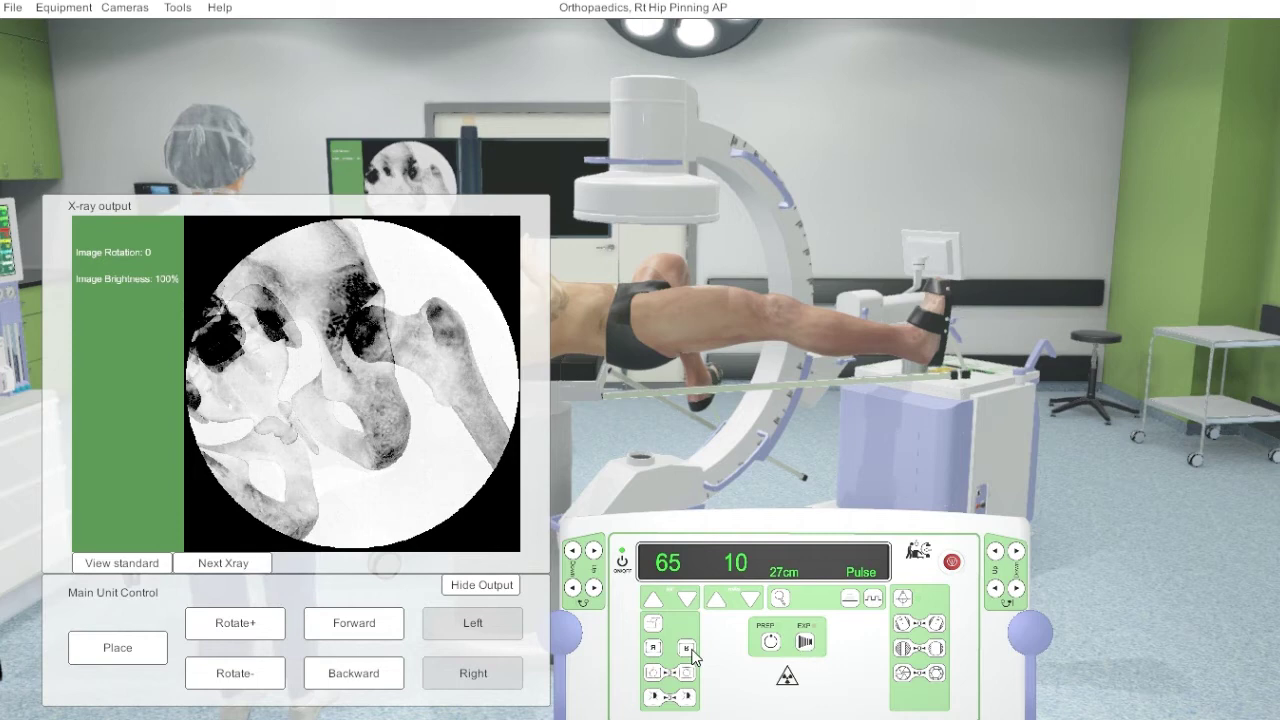
click(655, 650)
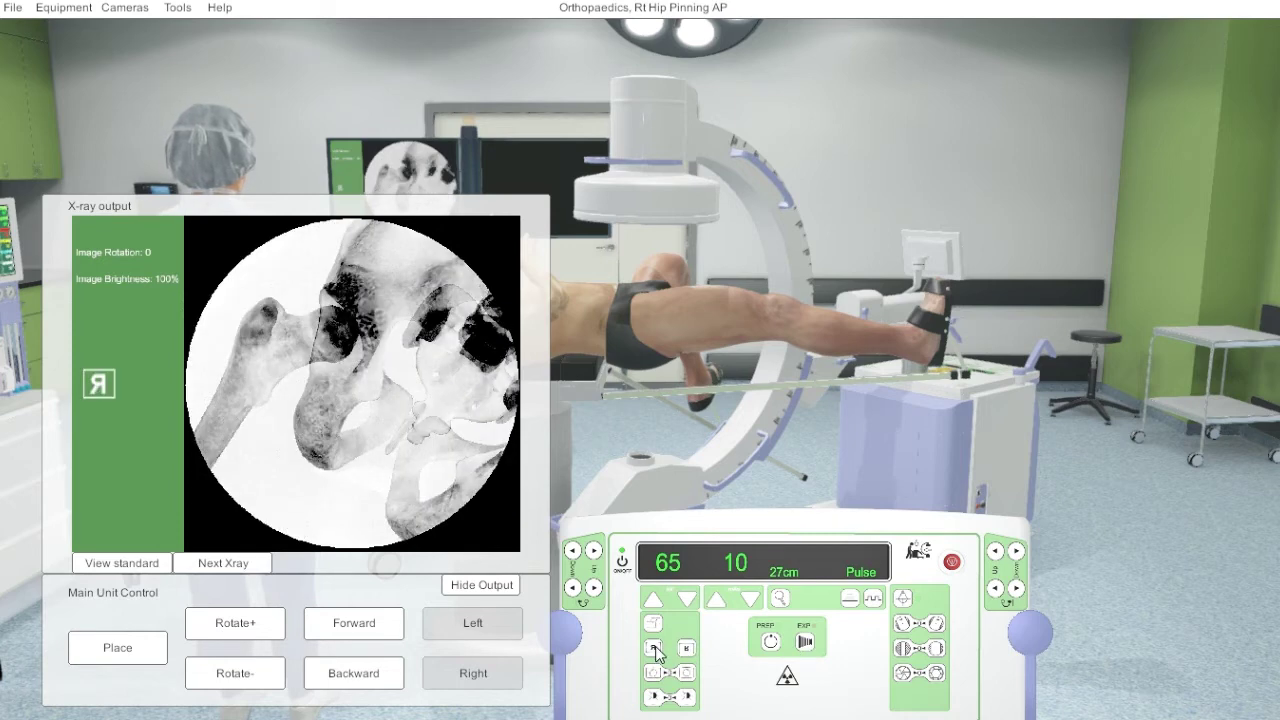
click(685, 673)
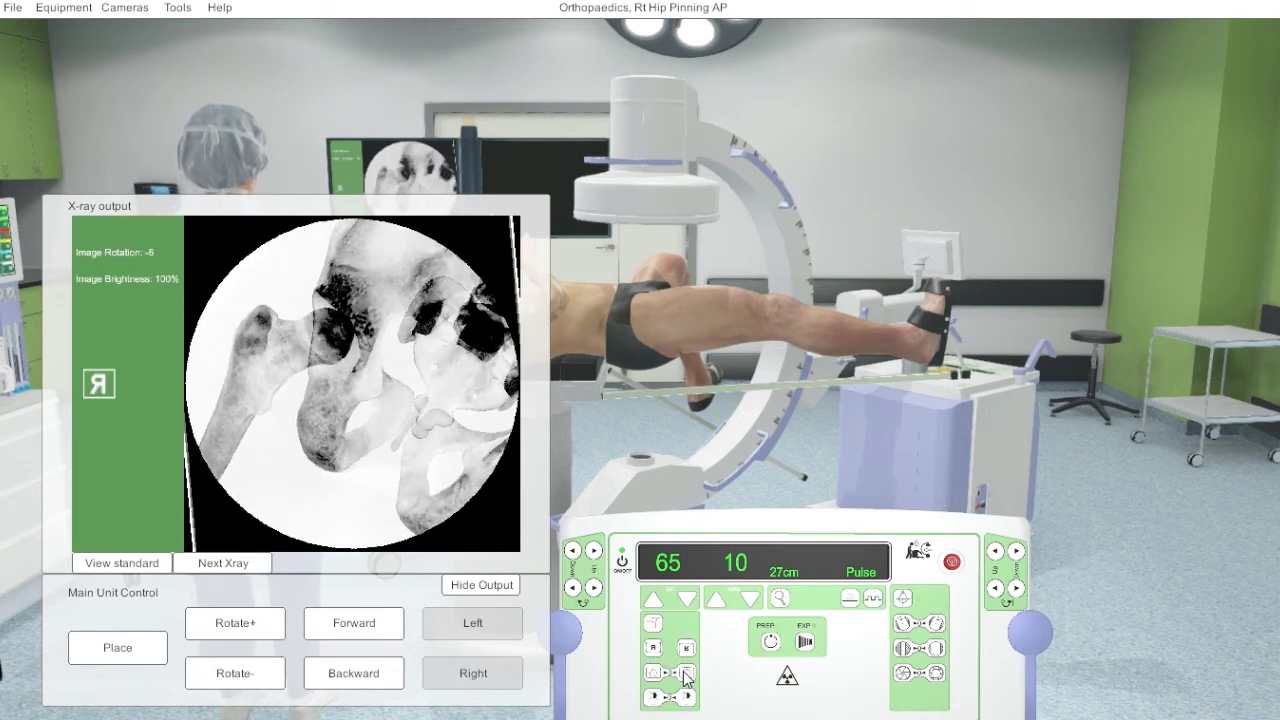
click(685, 673)
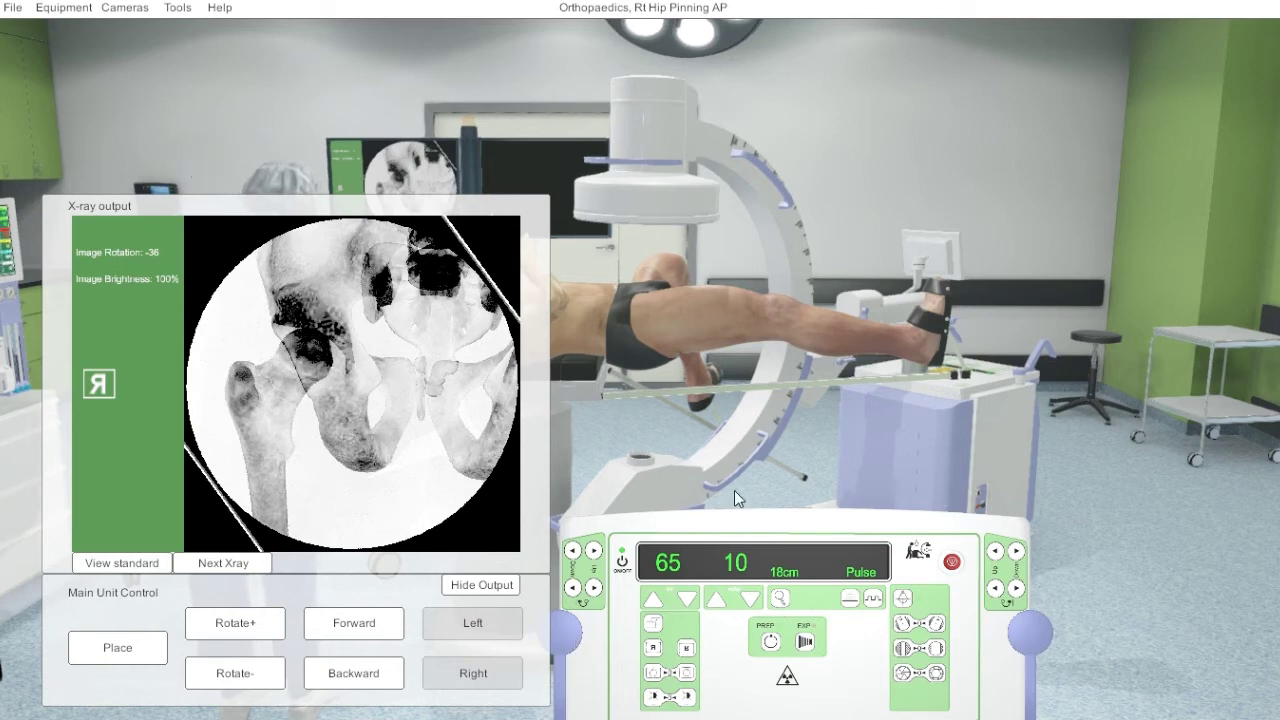
- Select the C-arm arc and orbit it slightly around the hip with Rotate +
click(753, 433)
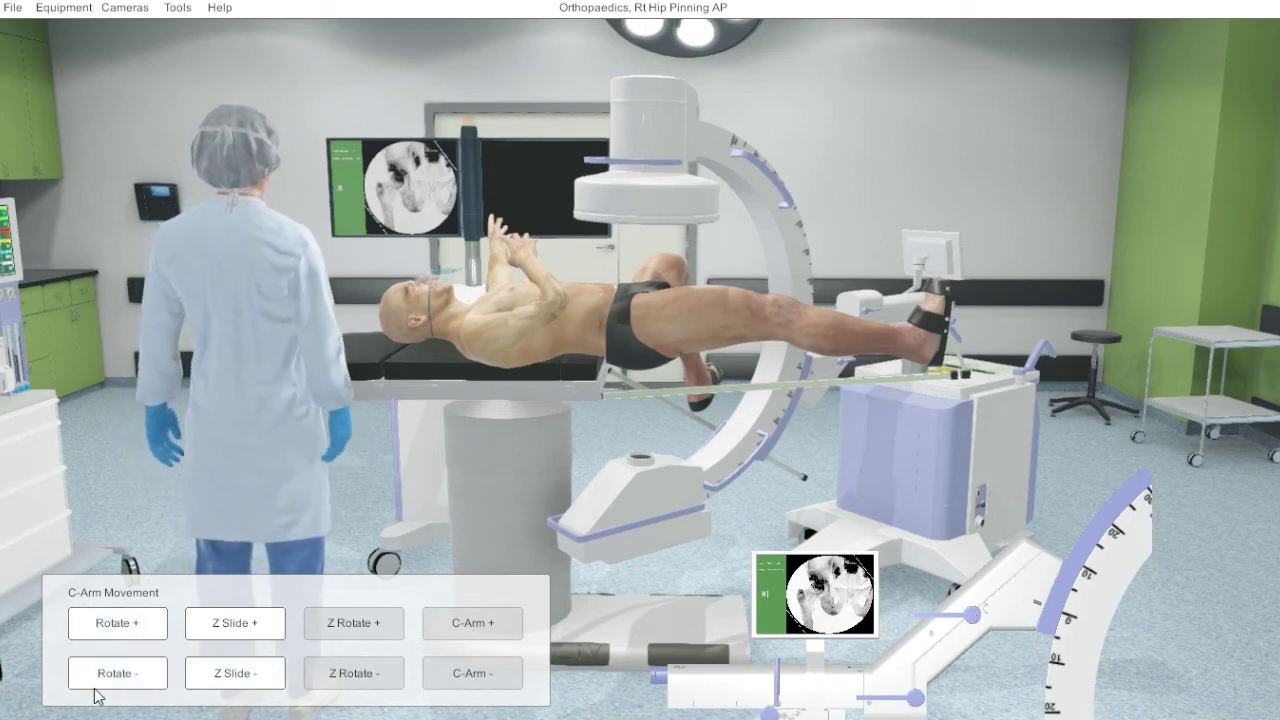
click(117, 627)
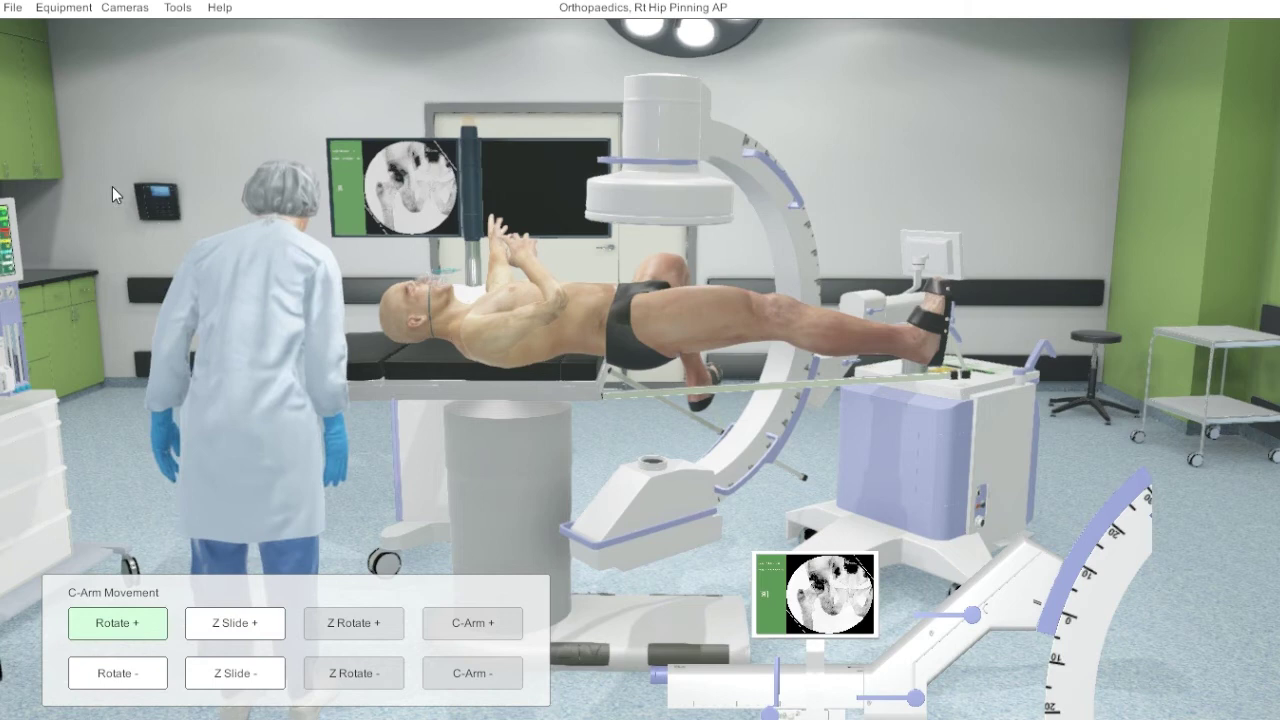
- Switch control back to the C-arm base from the Equipment list
click(70, 8)
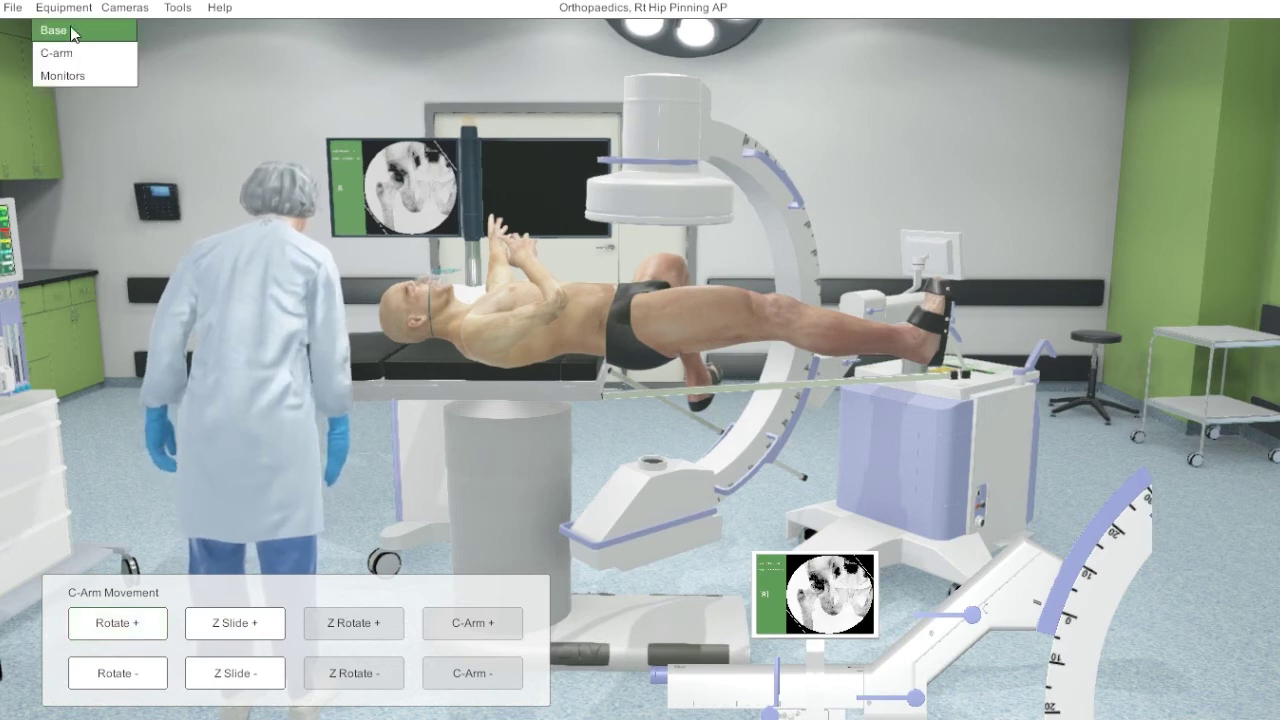
click(55, 30)
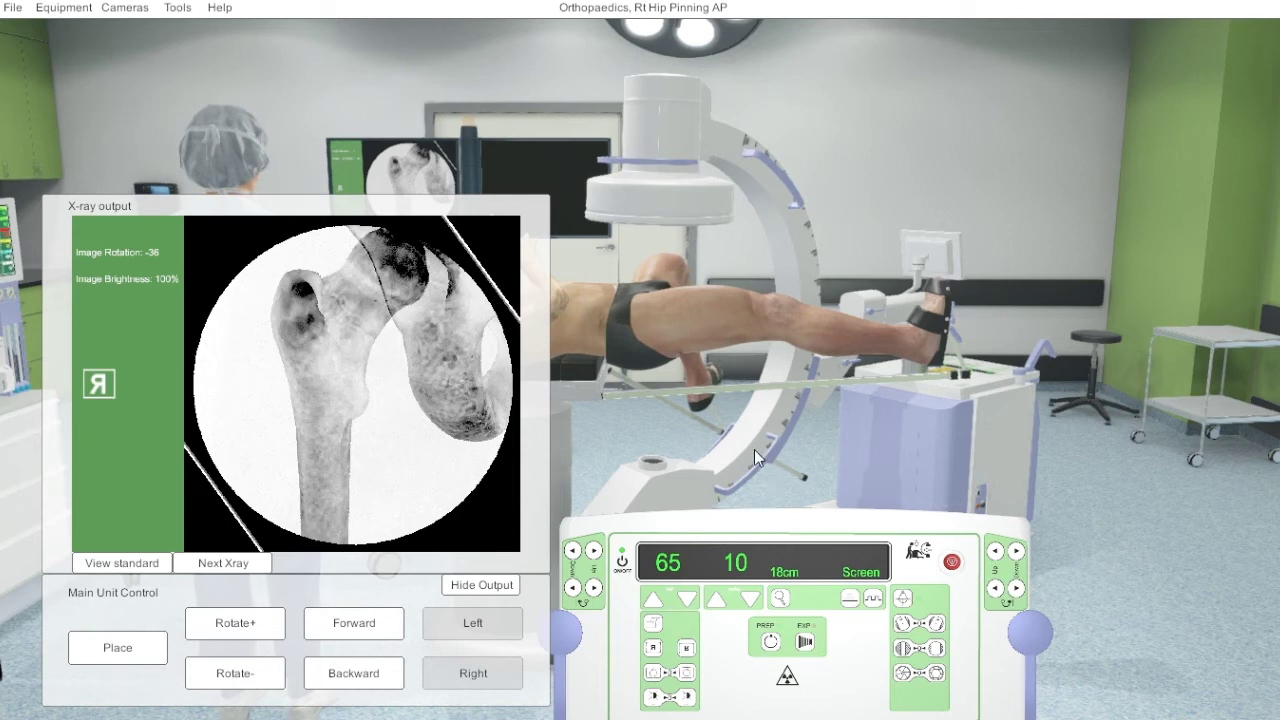
- Take a live exposure, then move the C-arm forward and rotate it to centre the femoral head
click(806, 642)
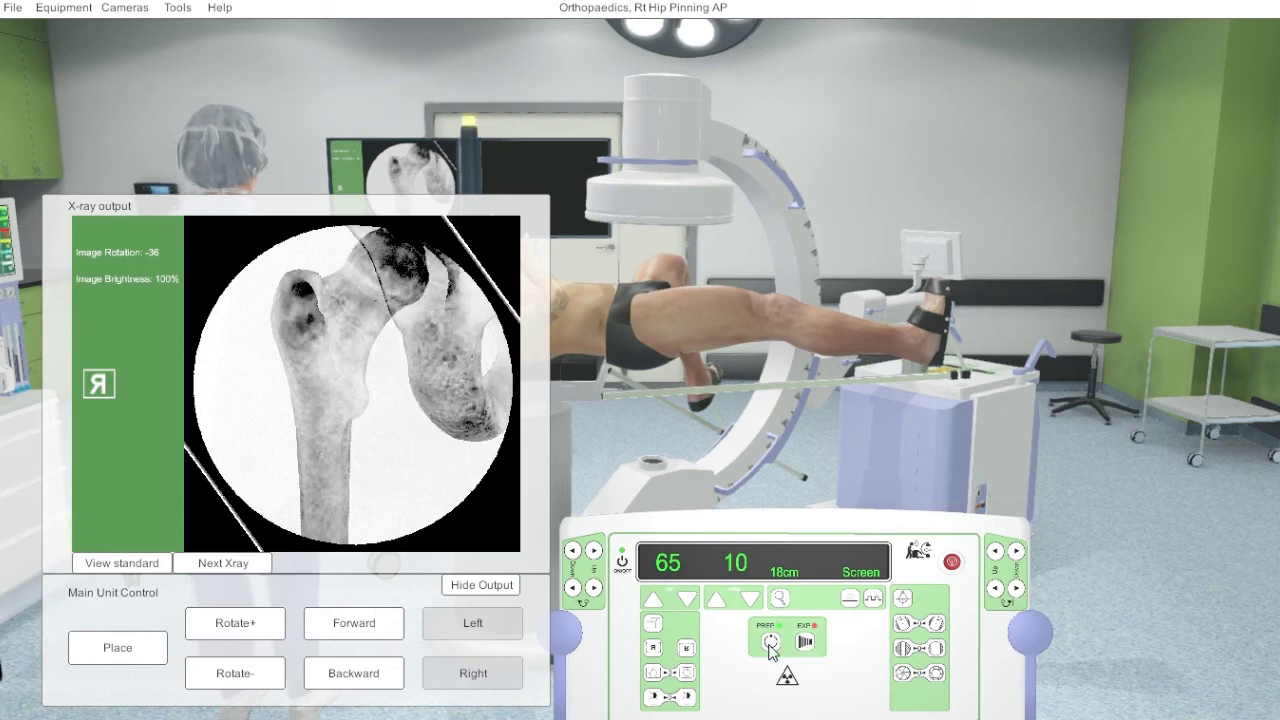
click(362, 624)
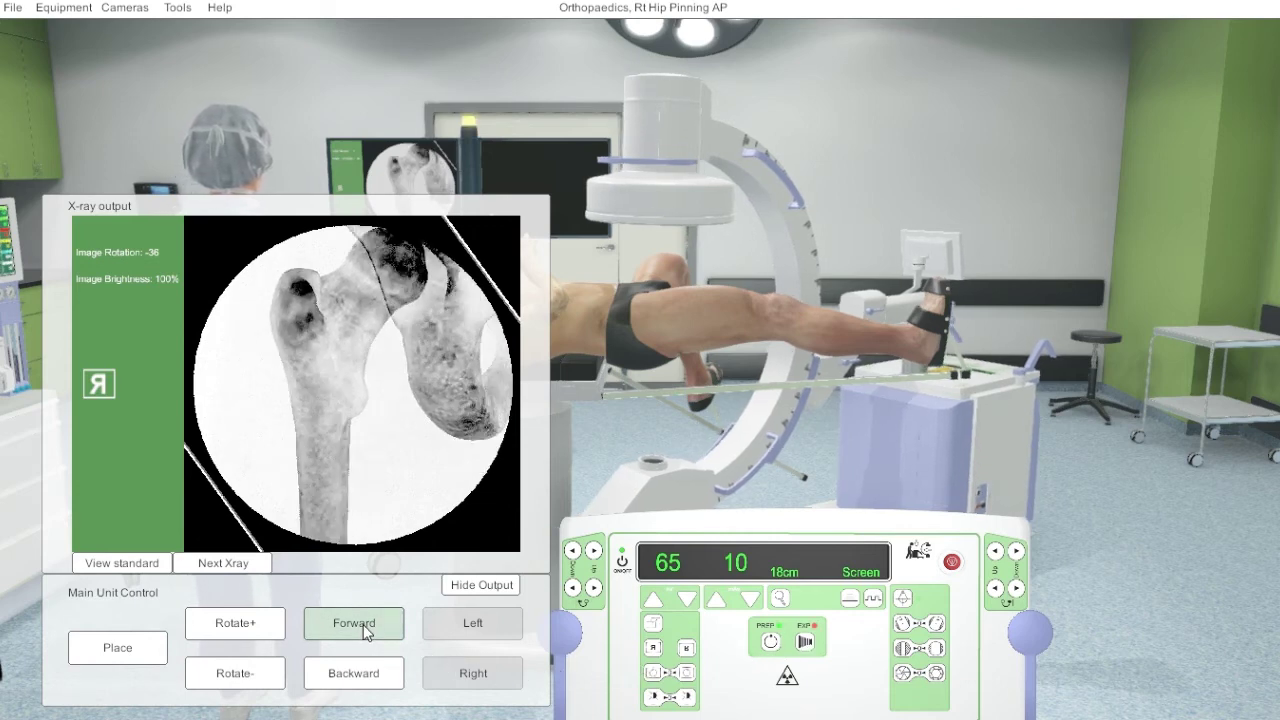
click(236, 621)
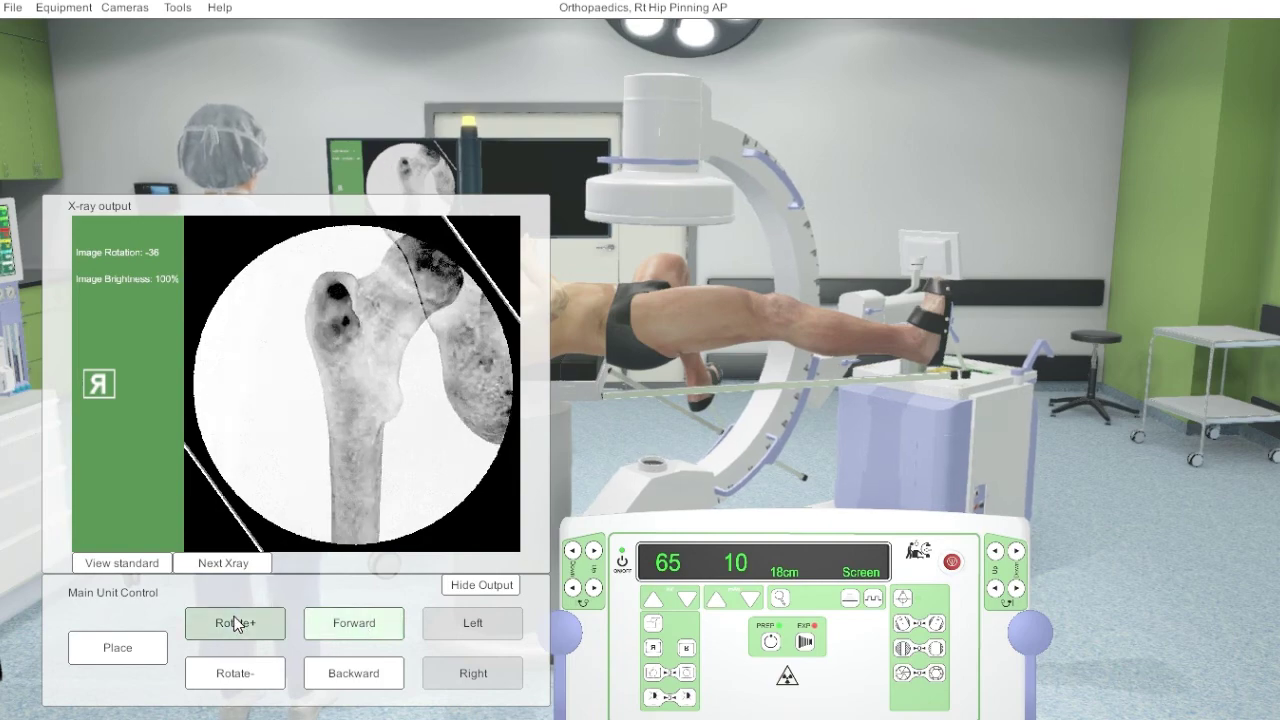
click(247, 676)
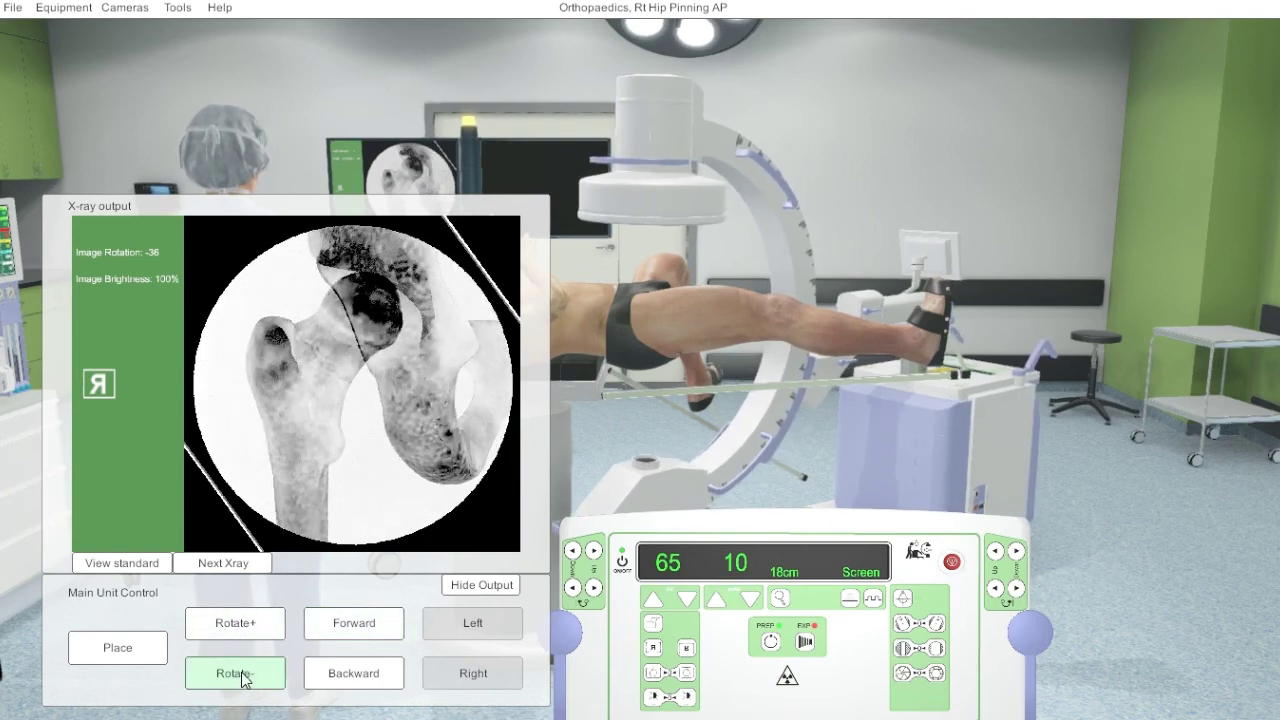